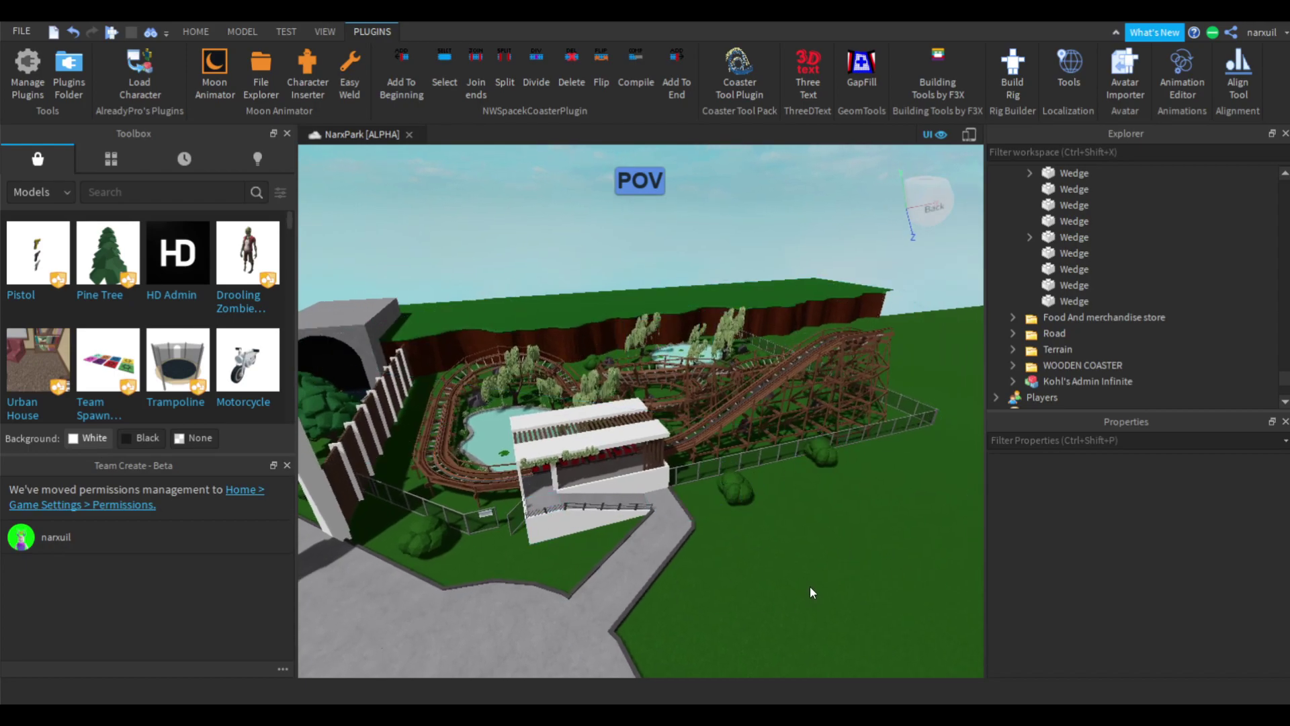
right_click_drag(841, 544, 841, 544)
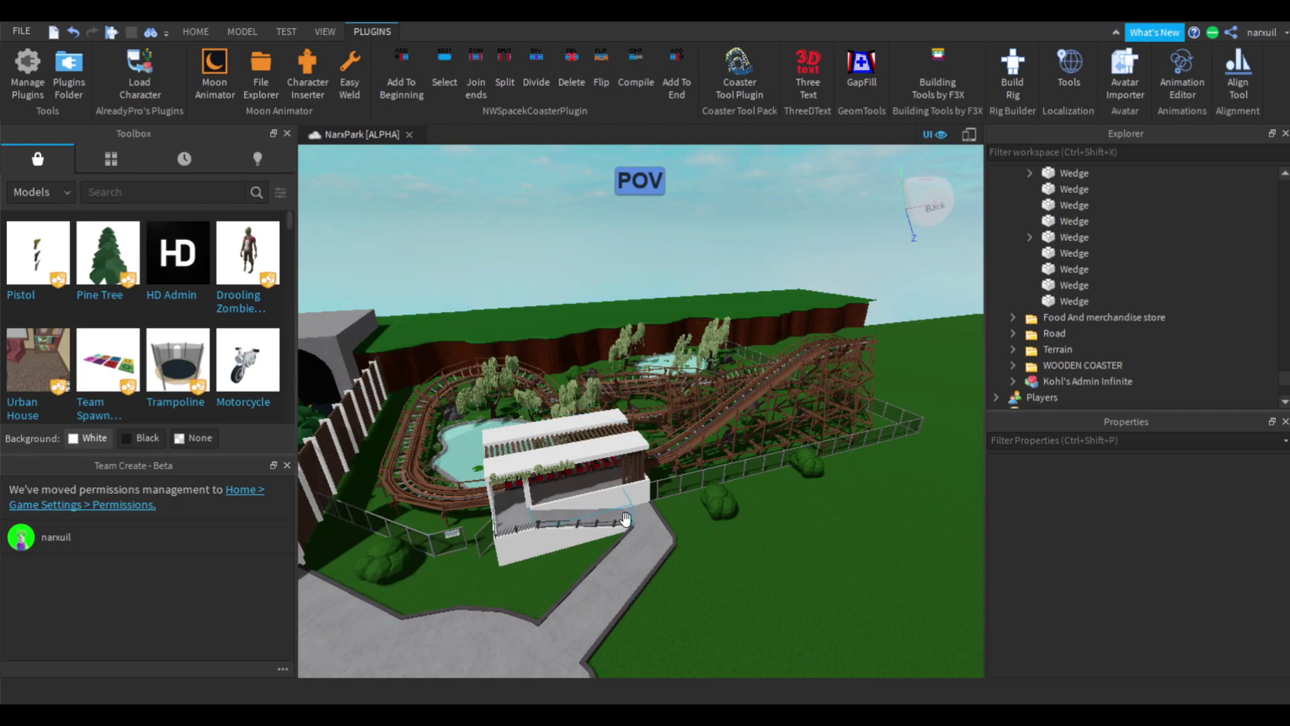
right_click_drag(808, 520, 808, 520)
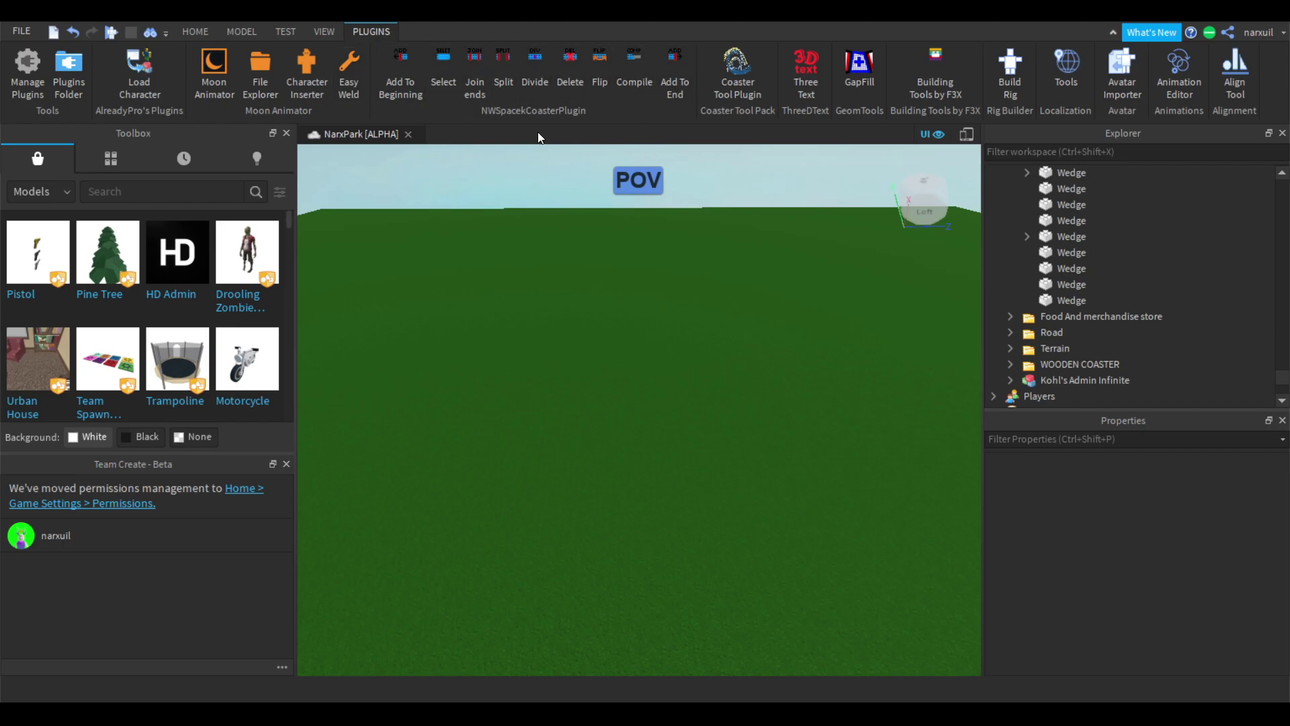
scroll(783, 371, "down", 5)
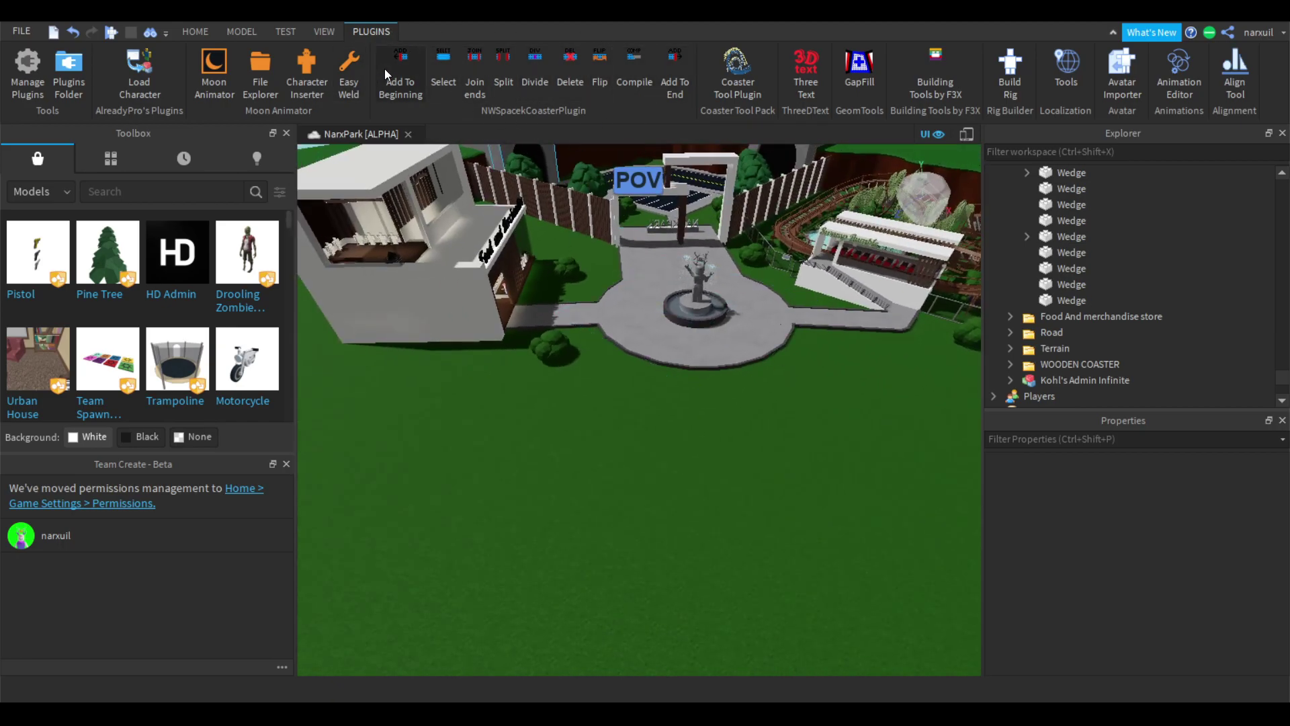
scroll(788, 542, "down", 5)
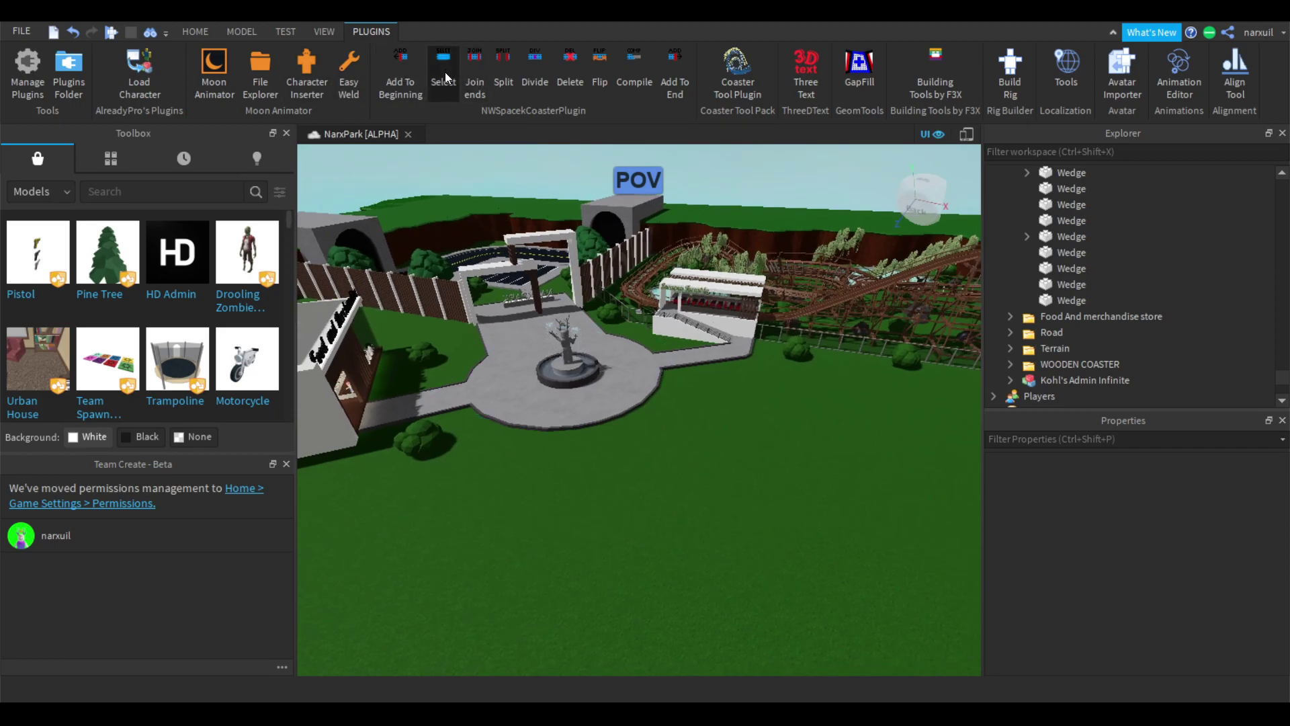
Place a new roller coaster track model on the open grass beyond the wooden coaster's fence
right_click_drag(771, 466, 761, 441)
scroll(732, 437, "up", 5)
right_click_drag(621, 390, 622, 391)
scroll(622, 391, "down", 5)
left_click_drag(644, 493, 768, 321)
right_click_drag(768, 321, 768, 321)
scroll(769, 321, "down", 1)
right_click_drag(754, 391, 942, 358)
scroll(756, 391, "down", 4)
key("w")
key("s")
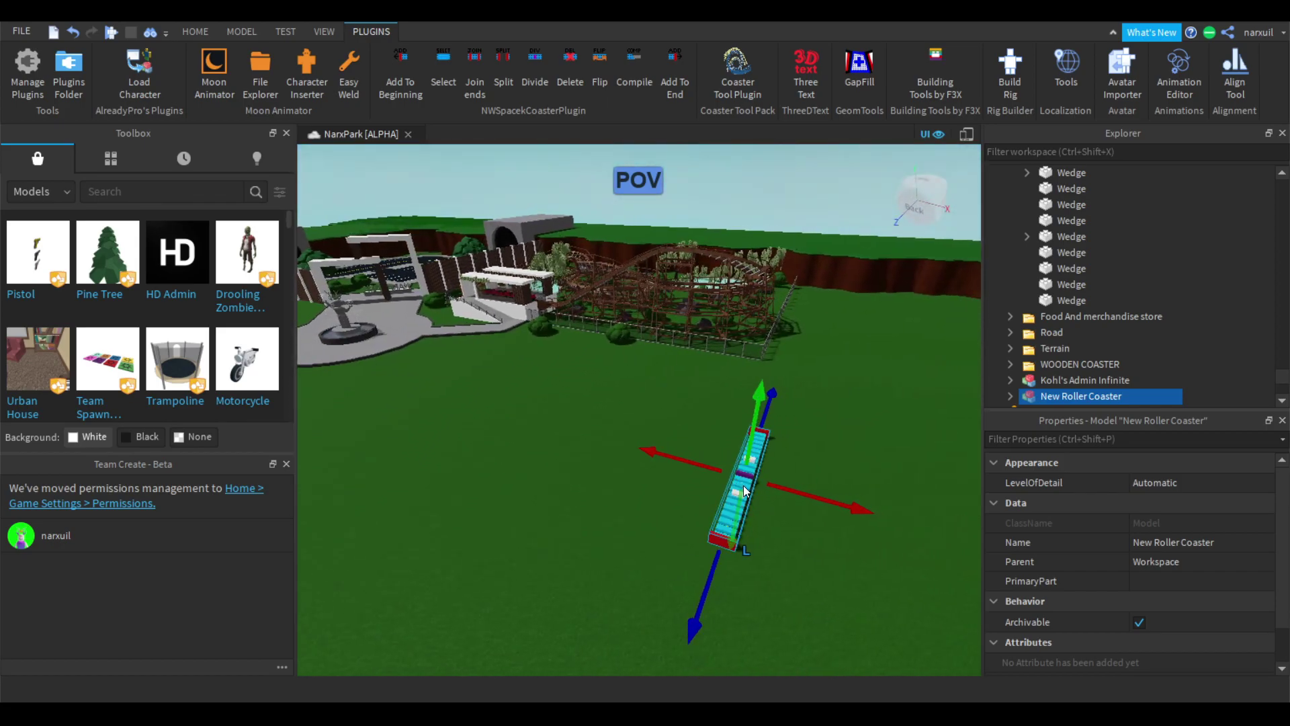
key("d")
Add a second track section to the end of the new roller coaster
left_click(446, 74)
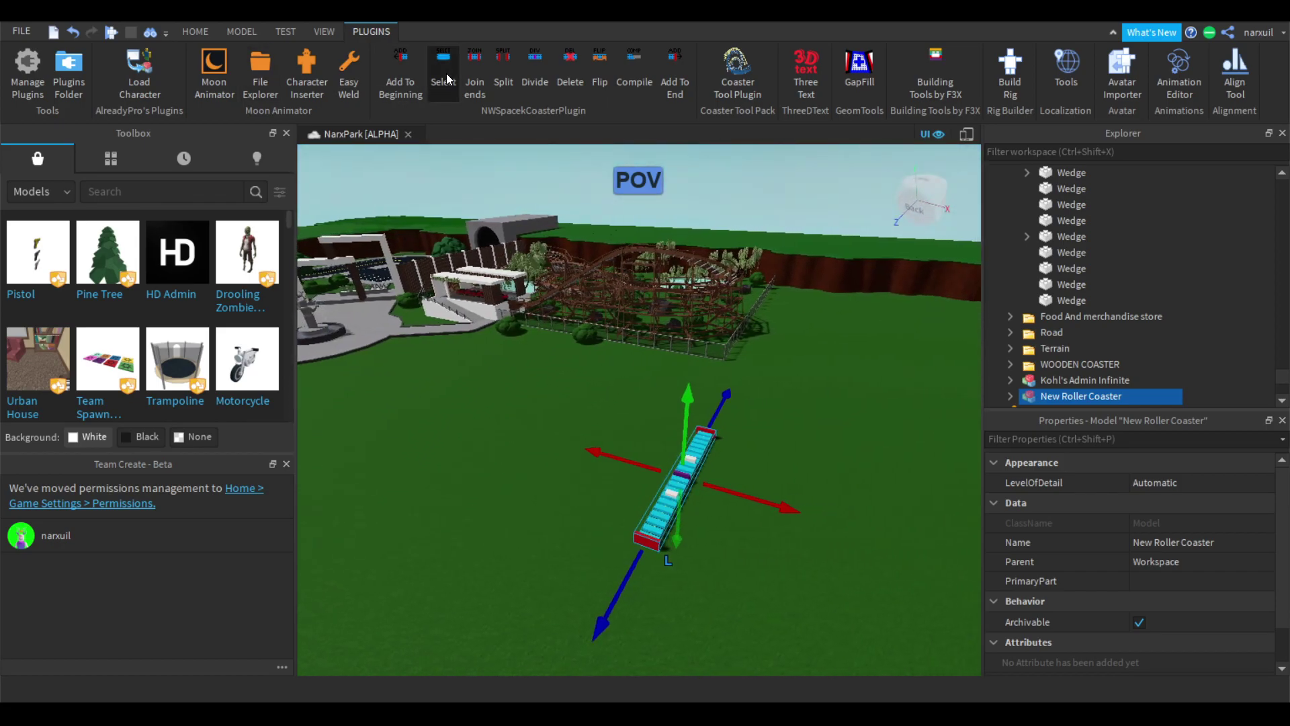
right_click_drag(824, 493, 813, 492)
key("d")
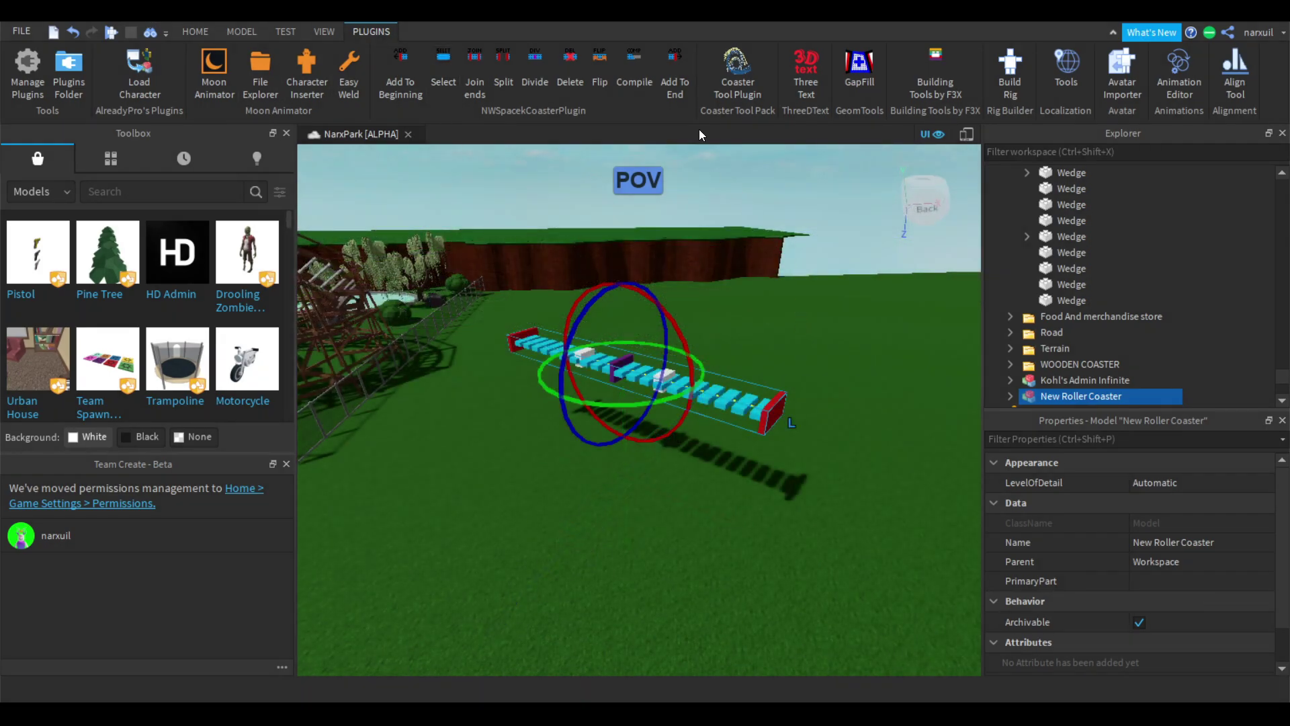
left_click(673, 70)
key("d")
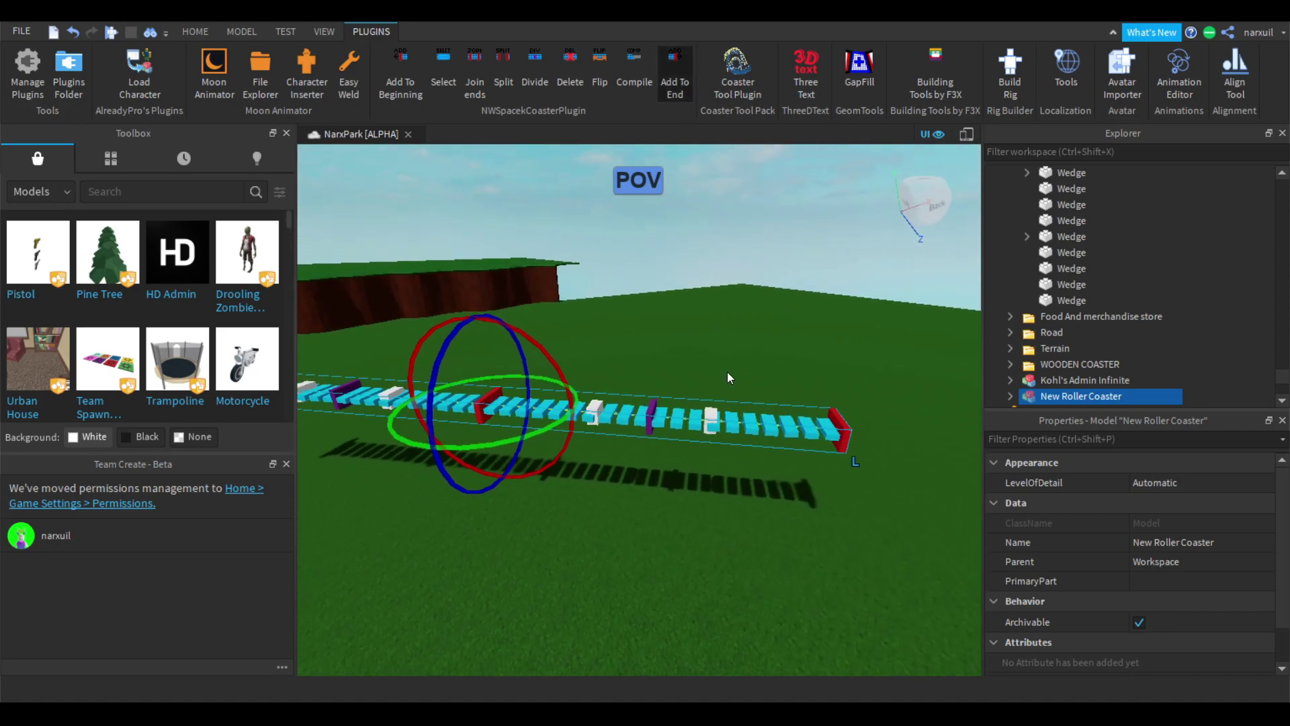
right_click_drag(730, 373, 730, 373)
left_click(676, 409)
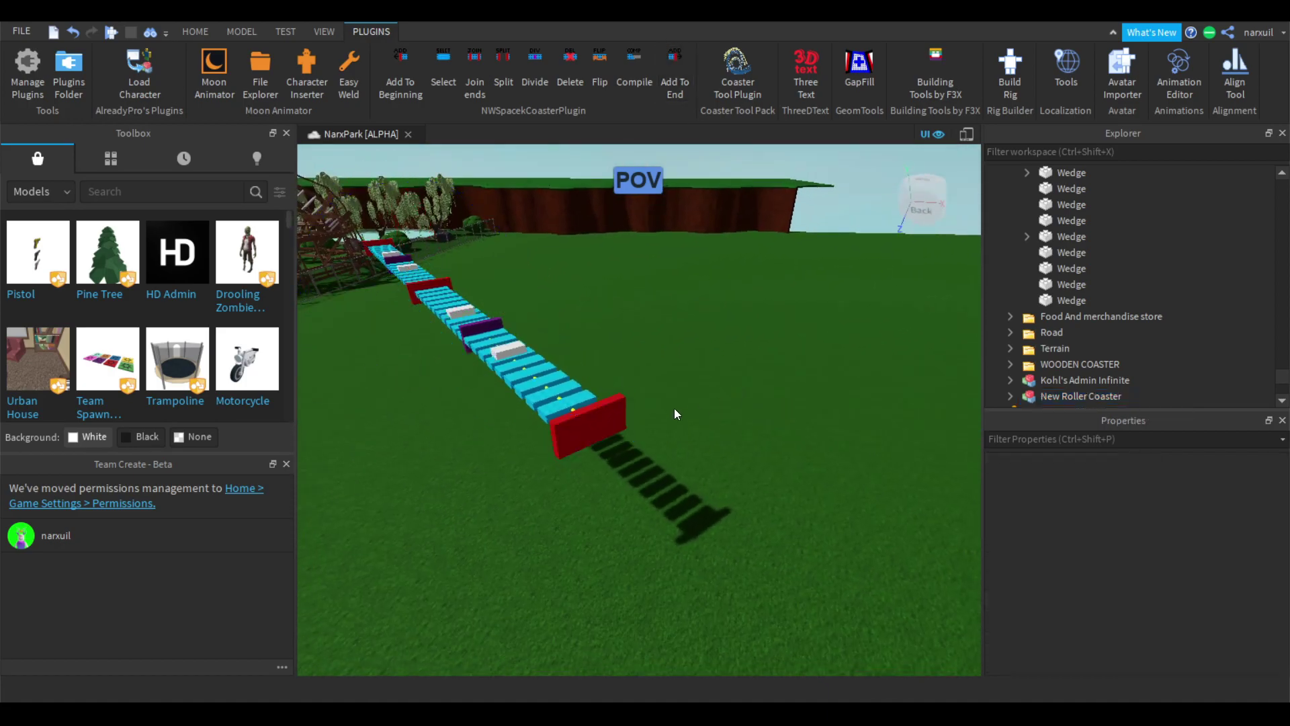
Rotate the second section's red end block, Endpoint2, sideways so the track bends into a turn
left_click(589, 439)
right_click_drag(588, 438, 656, 420)
left_click_drag(549, 443, 605, 400)
right_click_drag(625, 391, 625, 392)
Move Endpoint2 outward from the first section to widen the turn into a longer curve
left_click(195, 32)
left_click(166, 67)
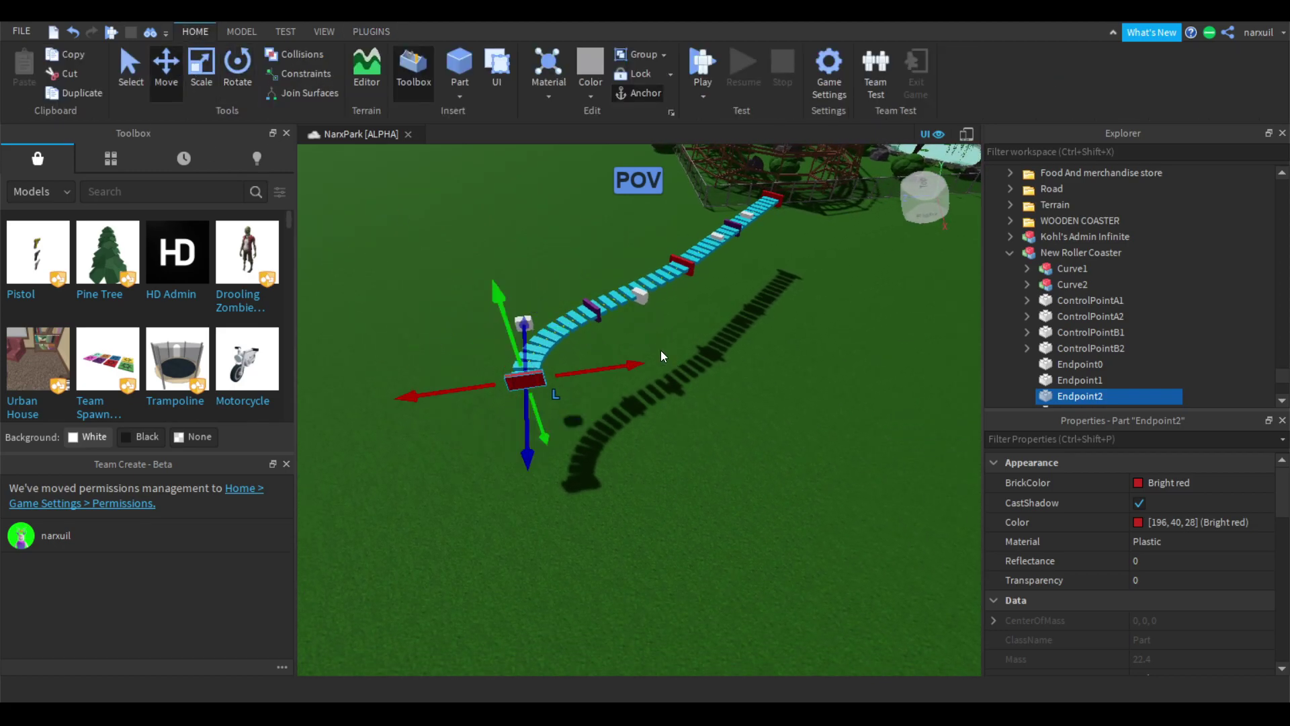
left_click_drag(603, 371, 717, 386)
right_click_drag(719, 388, 716, 395)
left_click_drag(661, 376, 655, 445)
key("d")
left_click_drag(705, 519, 731, 518)
key("d")
right_click_drag(732, 519, 731, 518)
left_click_drag(559, 512, 504, 524)
key("w")
left_click_drag(650, 588, 644, 557)
key("a")
Reposition ControlPointB2 and the section's other white control block, ControlPointA2, to smooth the turn
right_click_drag(643, 323, 700, 383)
key("a")
key("d")
key("w")
key("s")
key("a")
left_click_drag(720, 394, 720, 432)
left_click(691, 410)
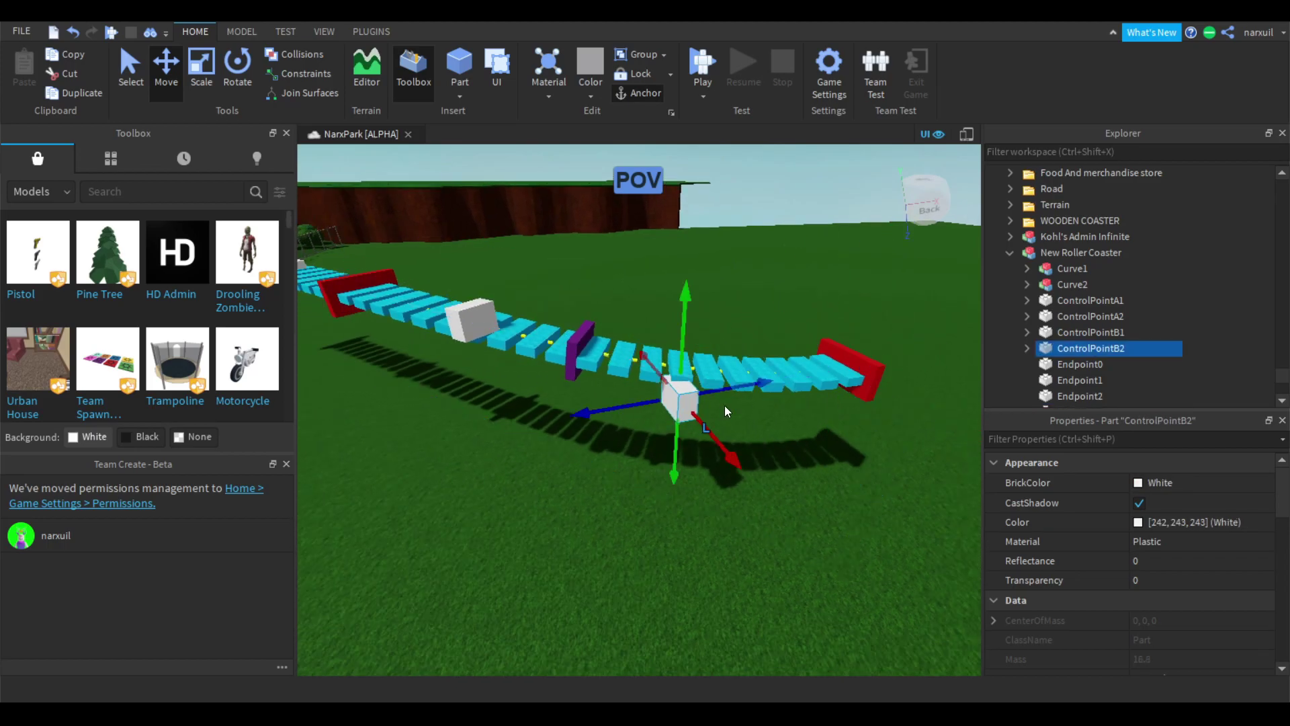
left_click_drag(736, 385, 655, 399)
left_click(484, 310)
left_click_drag(549, 341, 579, 365)
right_click_drag(579, 366, 603, 363)
key("a")
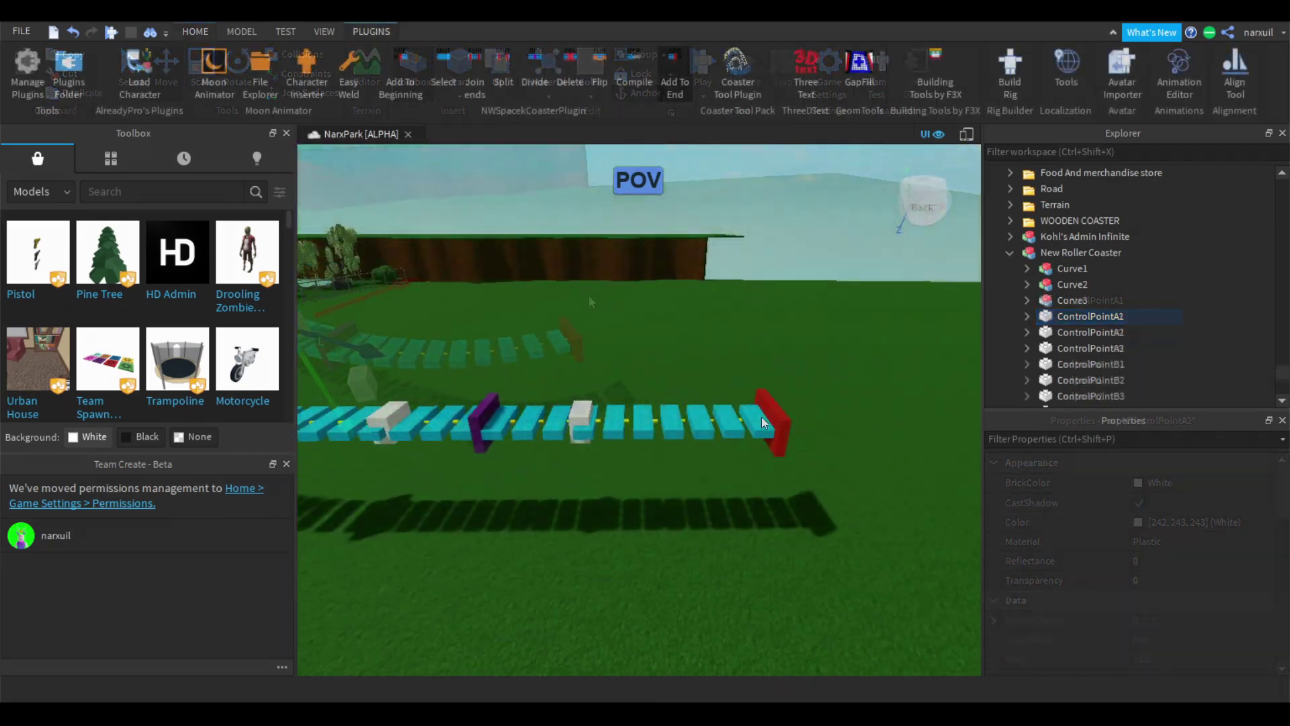
Add a third track section and rotate its end block, Endpoint3, so the track tilts upward
left_click(761, 417)
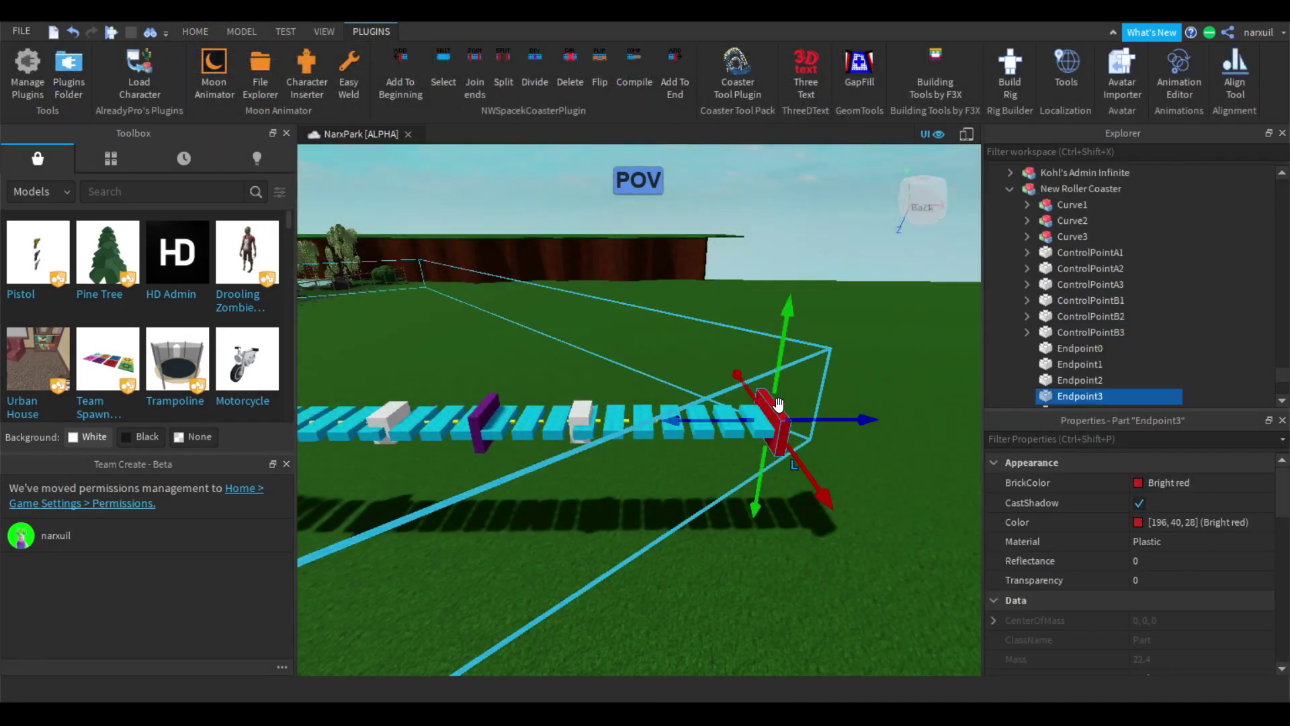
right_click_drag(761, 417, 679, 364)
right_click_drag(460, 264, 411, 236)
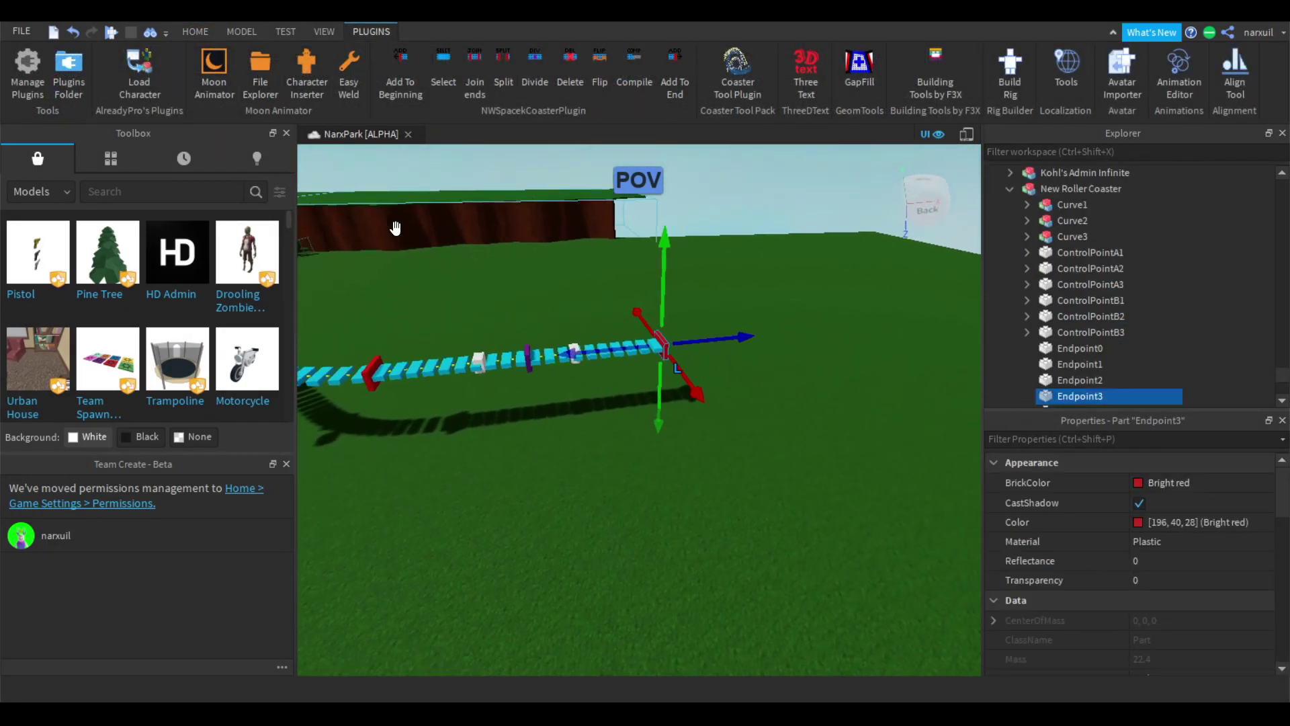
left_click(188, 39)
left_click(237, 71)
right_click_drag(629, 336, 571, 317)
left_click_drag(785, 358, 766, 296)
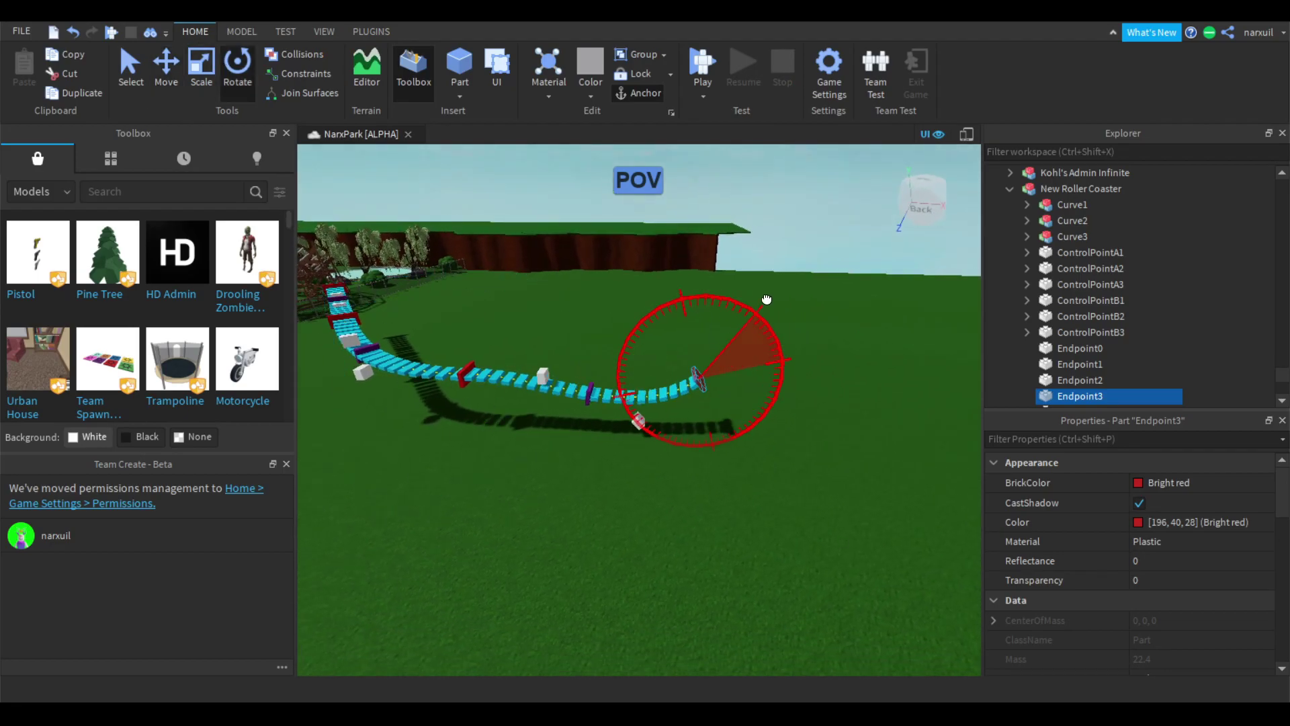
left_click_drag(770, 312, 770, 313)
Raise Endpoint3 and pull it back toward the track to start a climb
key("ctrl+2")
left_click_drag(680, 346, 633, 277)
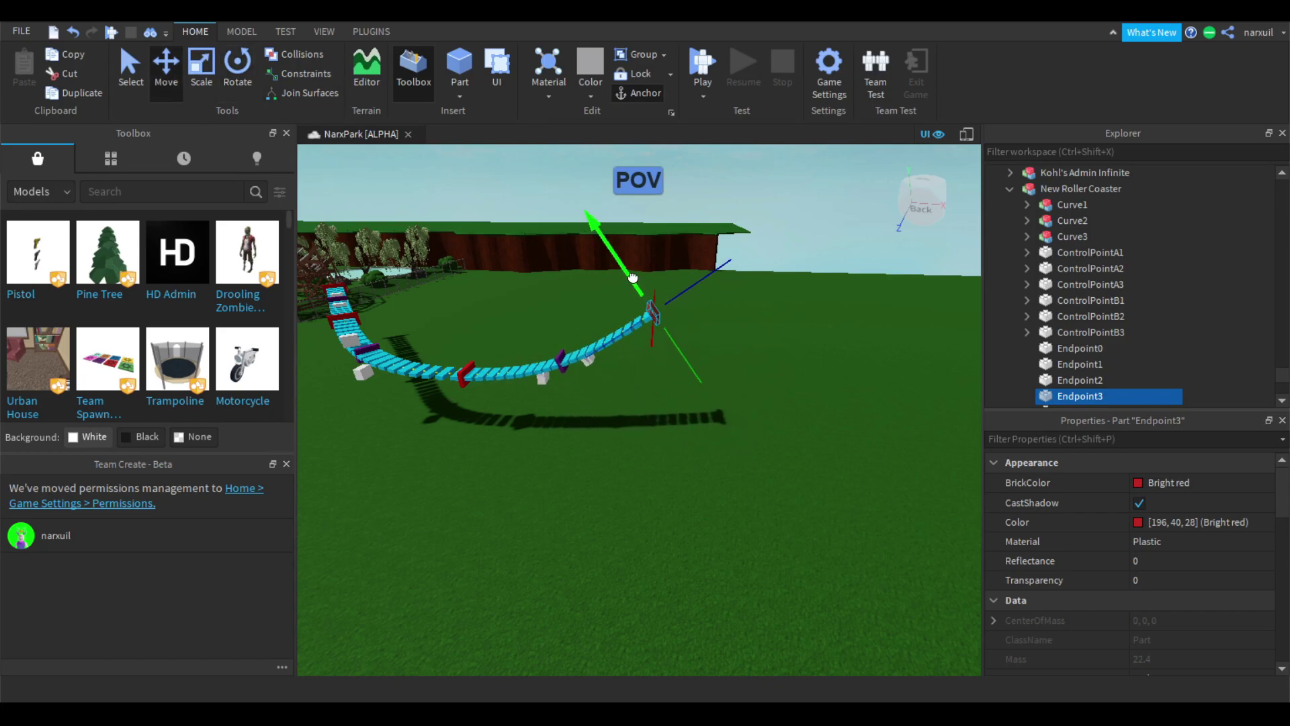
left_click_drag(710, 281, 662, 316)
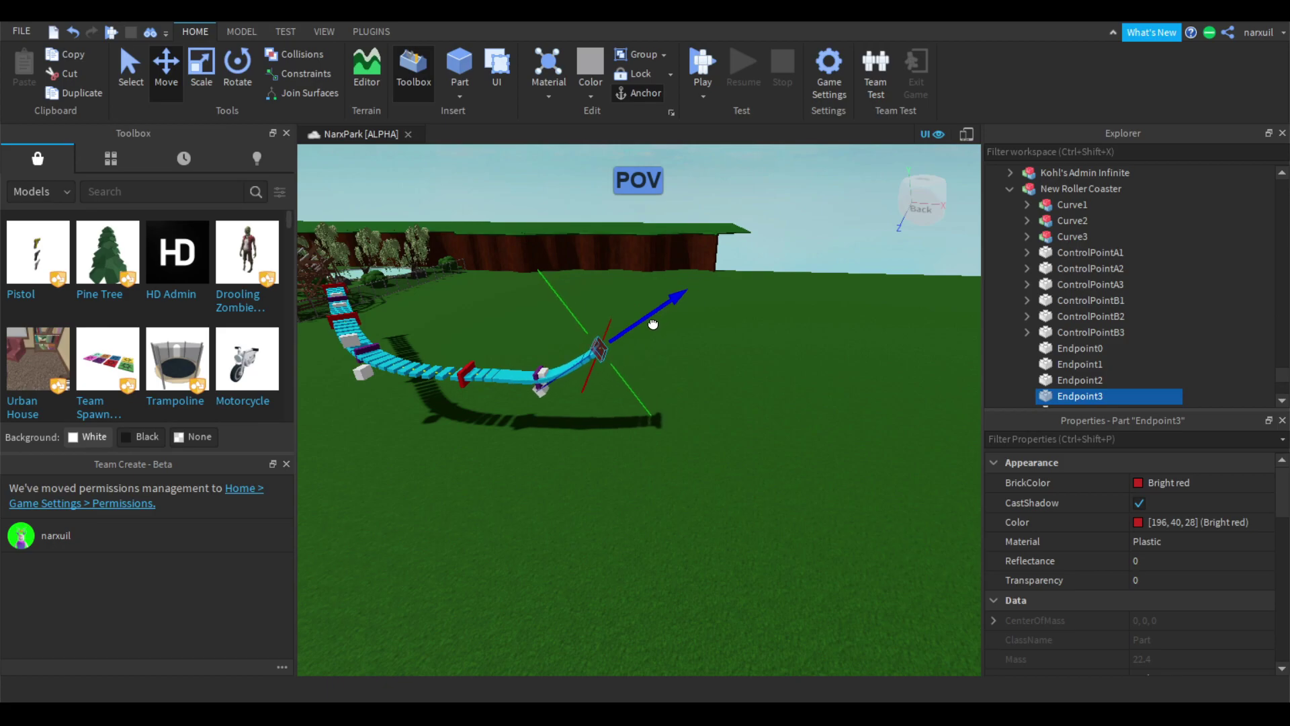
left_click(551, 323)
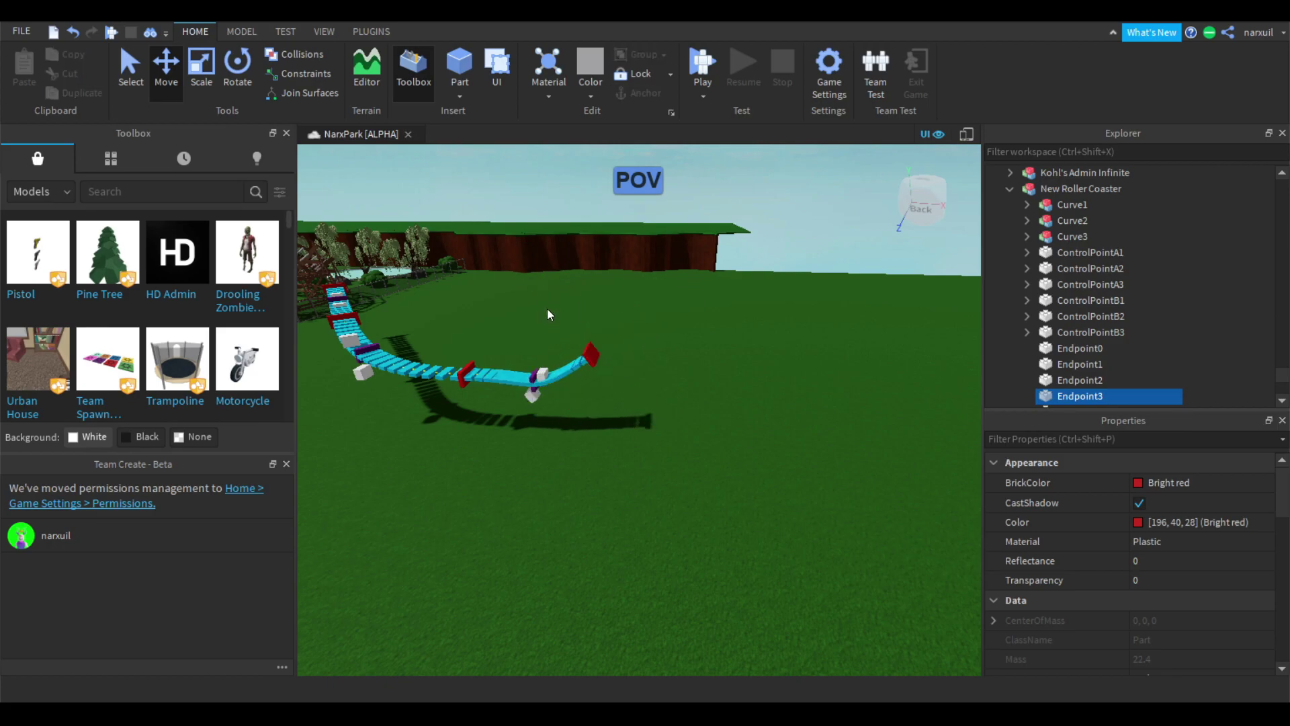
left_click(597, 347)
key("w")
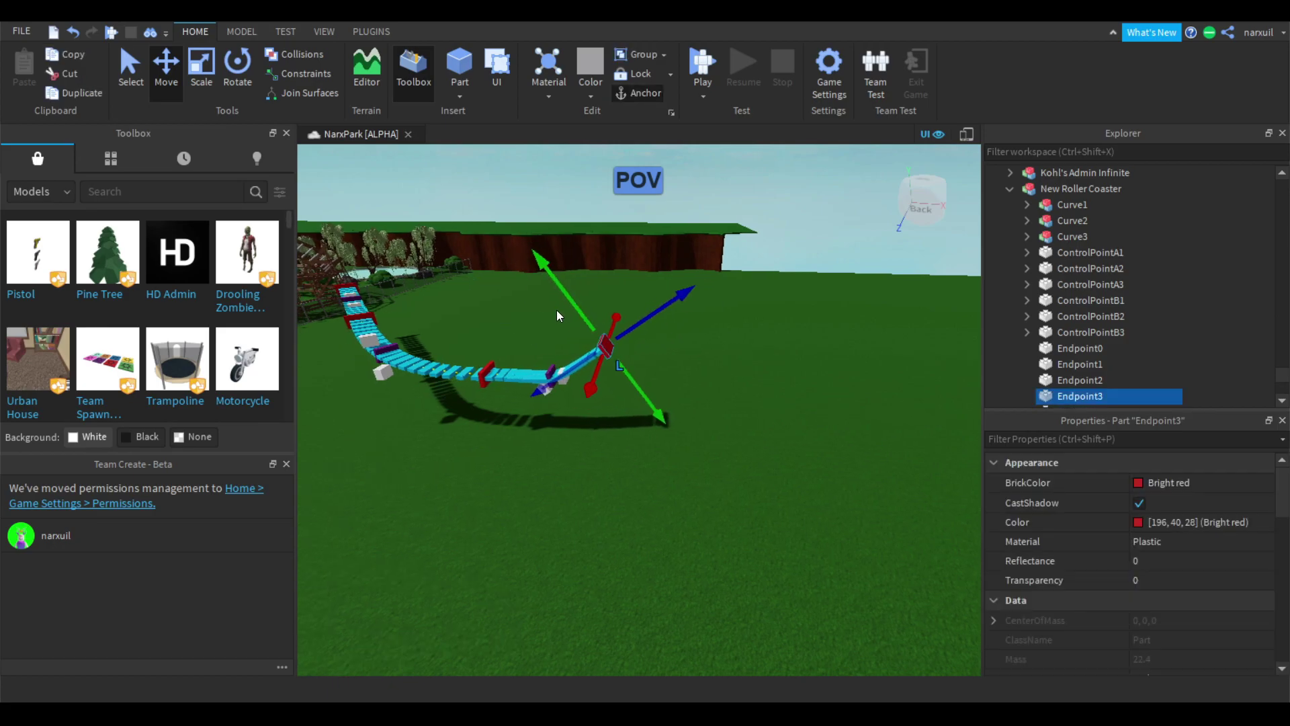
key("a")
Move ControlPointB3 up the slope and ControlPointA3 back toward the section's start to smooth the climb
left_click(578, 353)
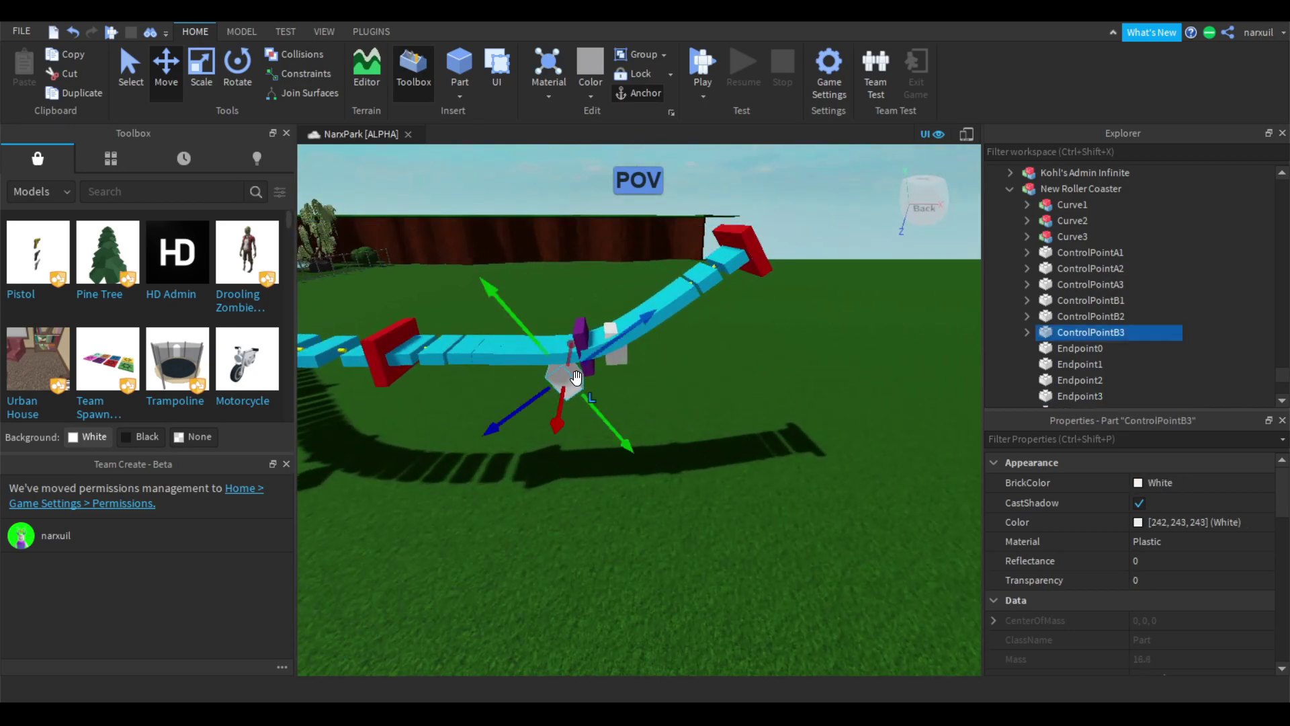
left_click_drag(616, 340, 672, 295)
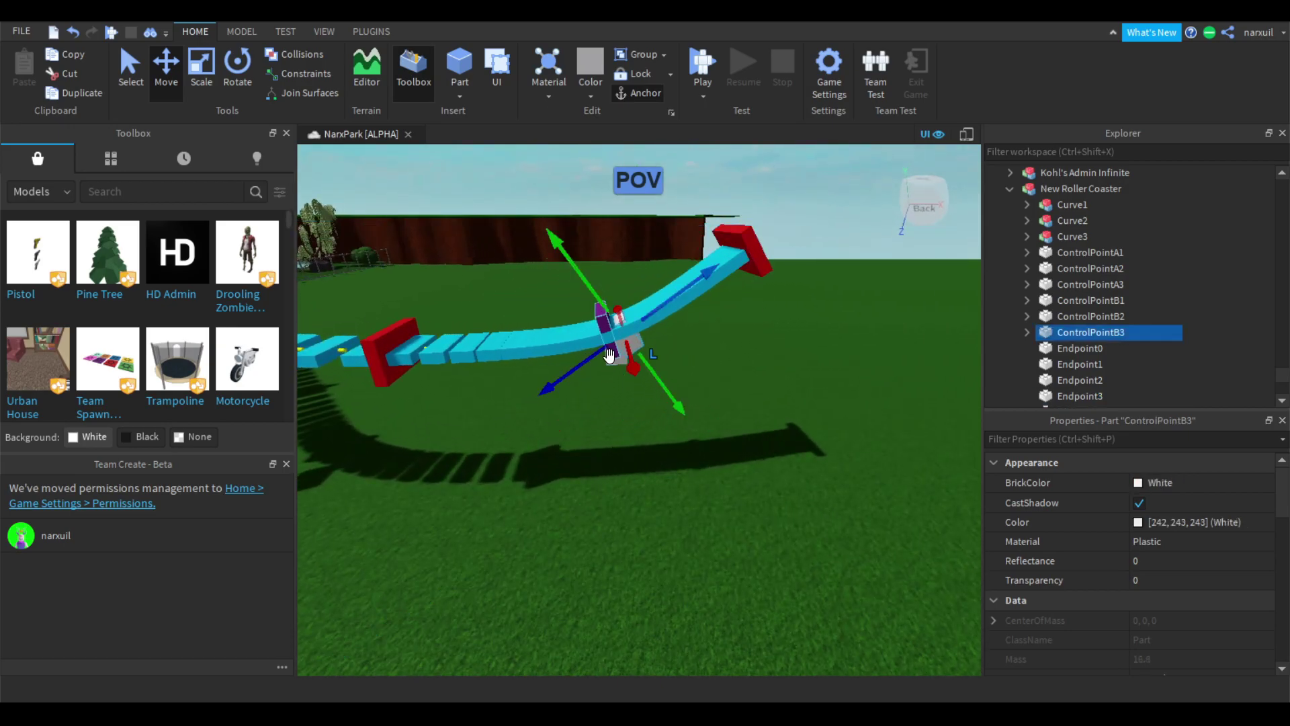
left_click(609, 358, "alt")
left_click_drag(660, 346, 596, 347)
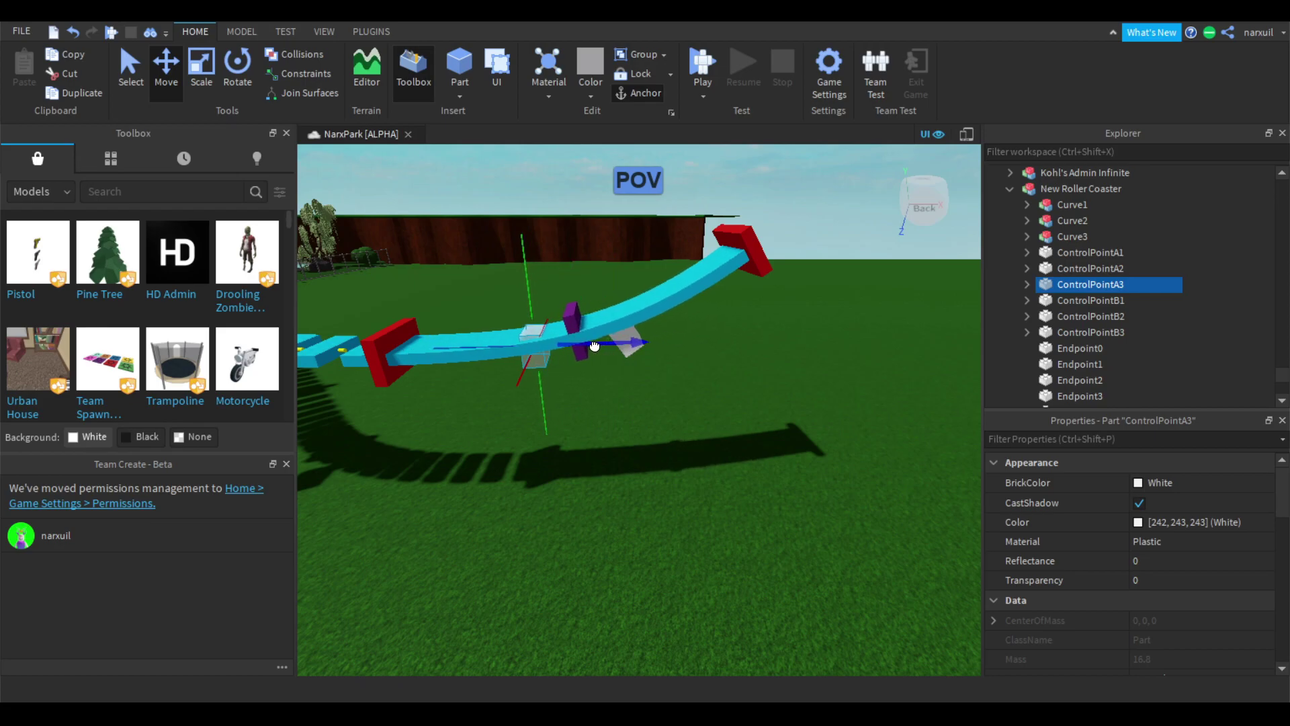
right_click_drag(595, 346, 610, 346)
key("a")
key("s")
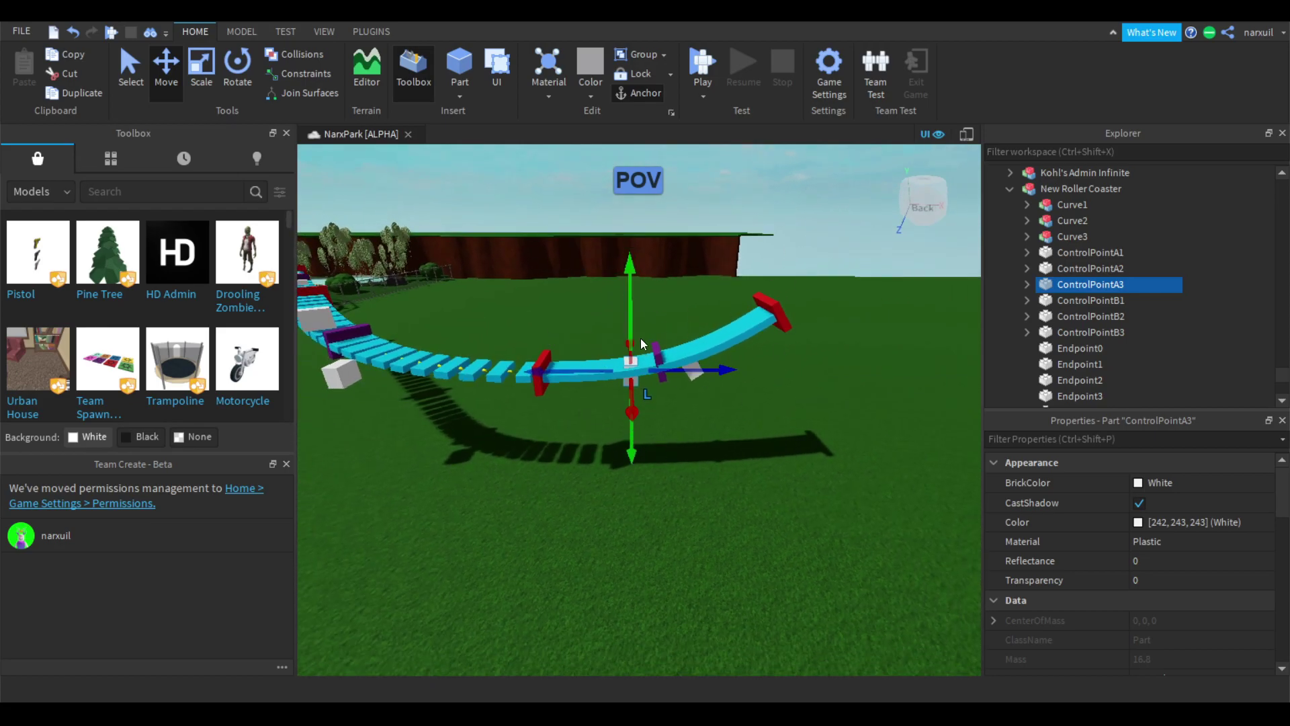
Adjust Endpoint3 along its slope to refine the length and curvature of the third section
left_click(768, 304)
left_click_drag(806, 294, 758, 293)
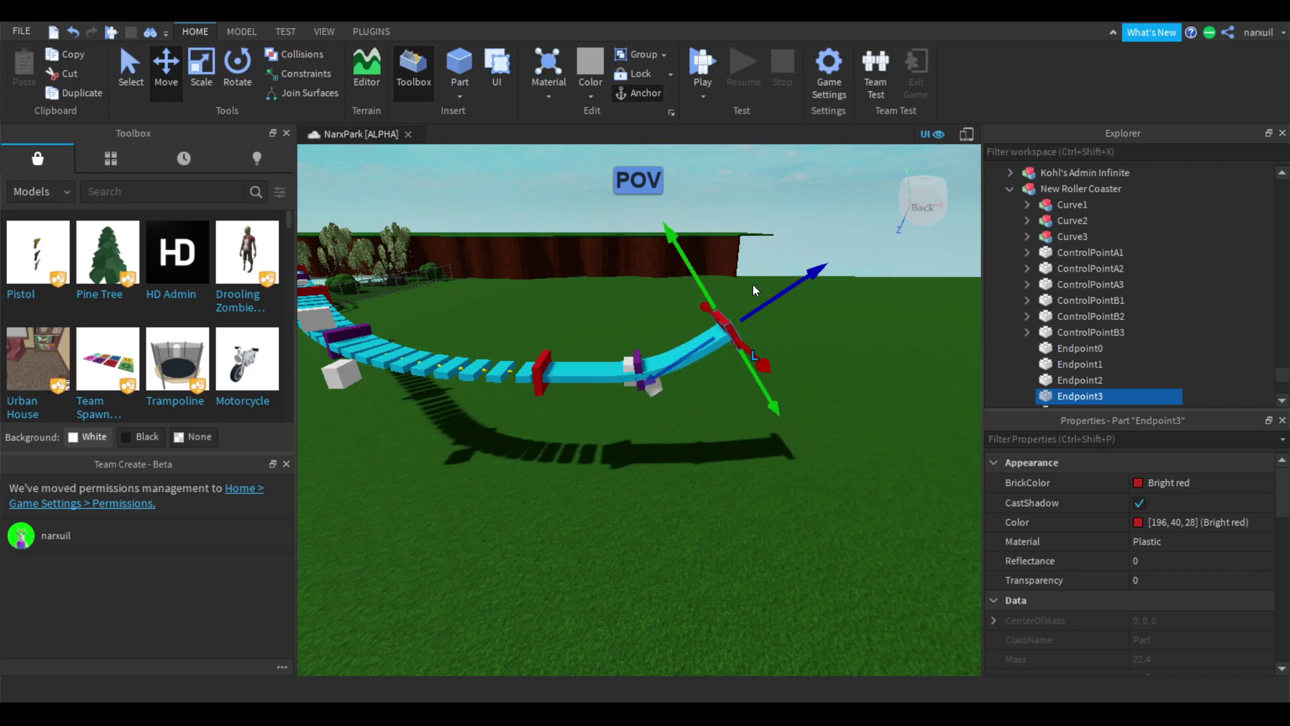
left_click(779, 293)
left_click(718, 319)
left_click(771, 318)
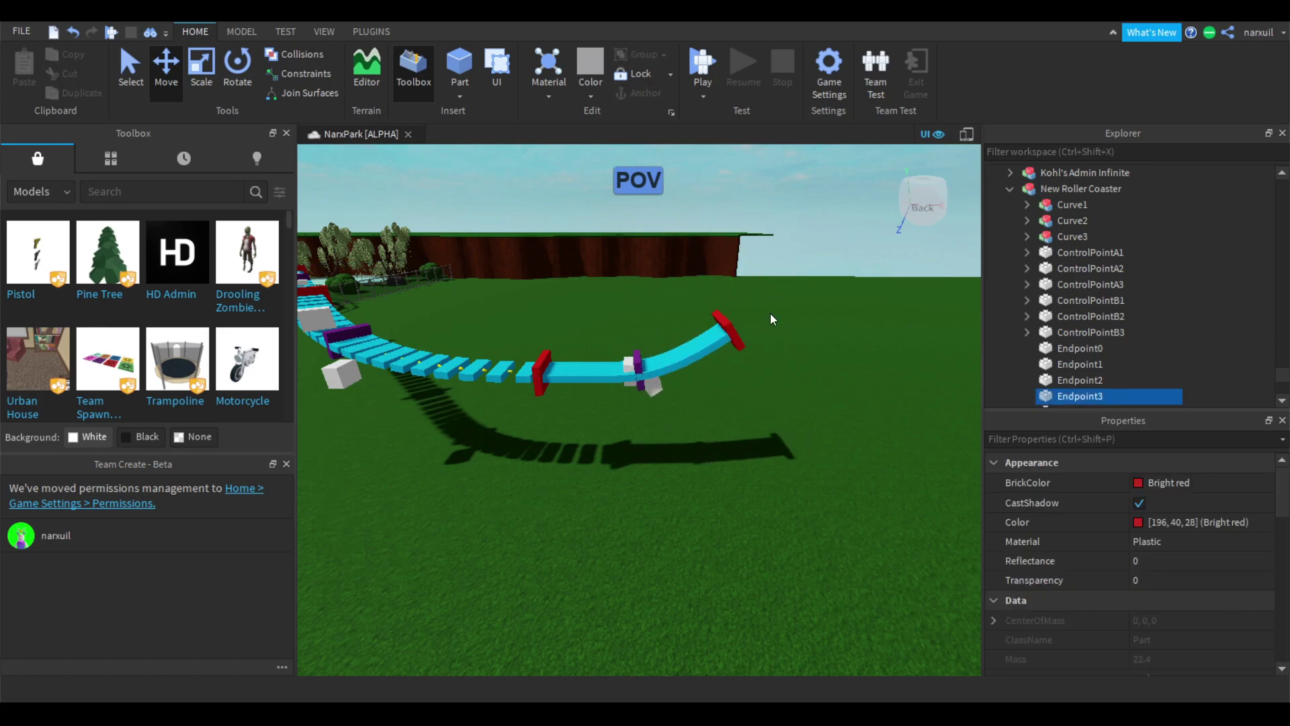
left_click(734, 326)
left_click_drag(752, 312, 777, 300)
key("s")
key("d")
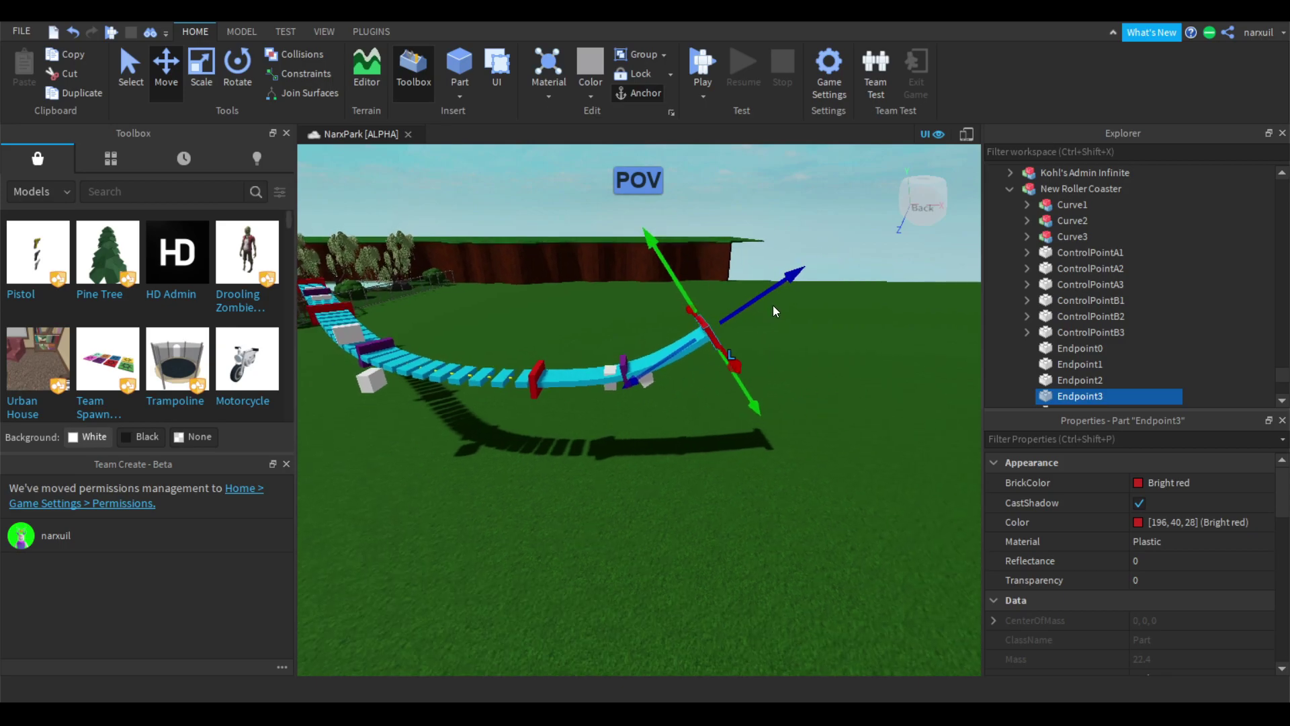
right_click_drag(672, 247, 683, 236)
key("d")
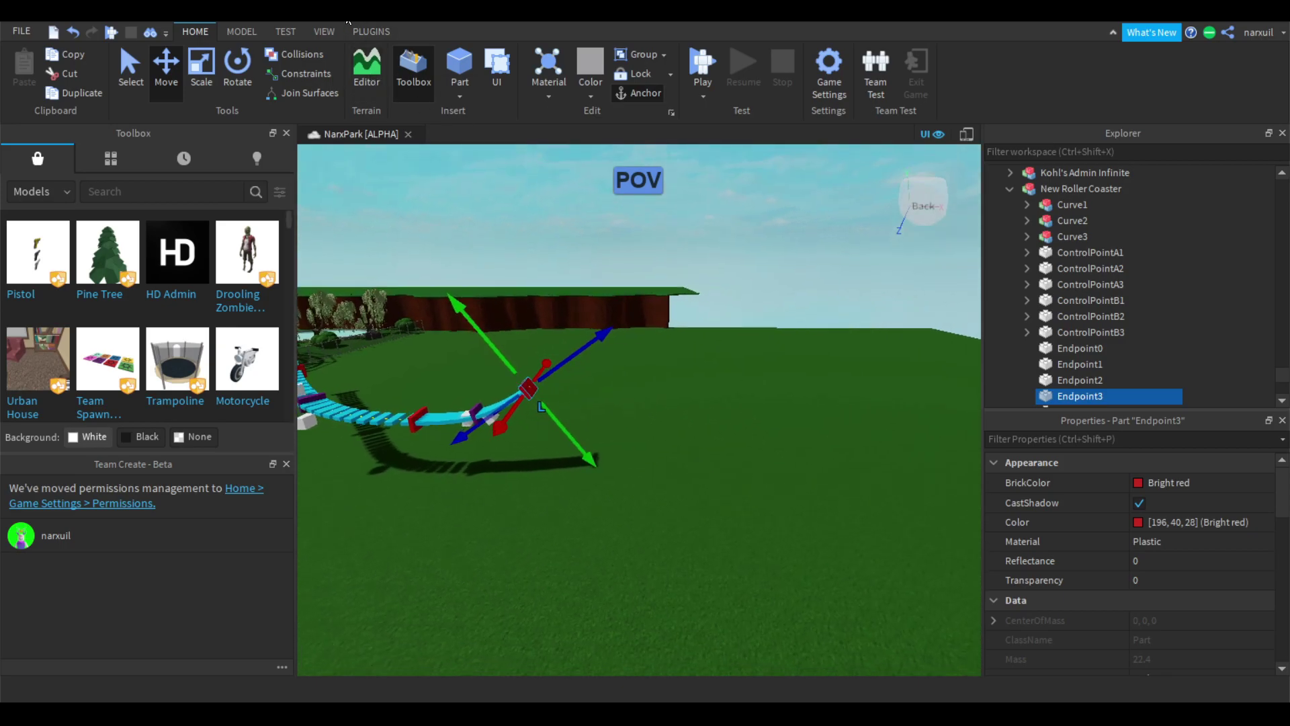
Add three more track sections to the end of the coaster to extend the uphill climb
left_click(376, 33)
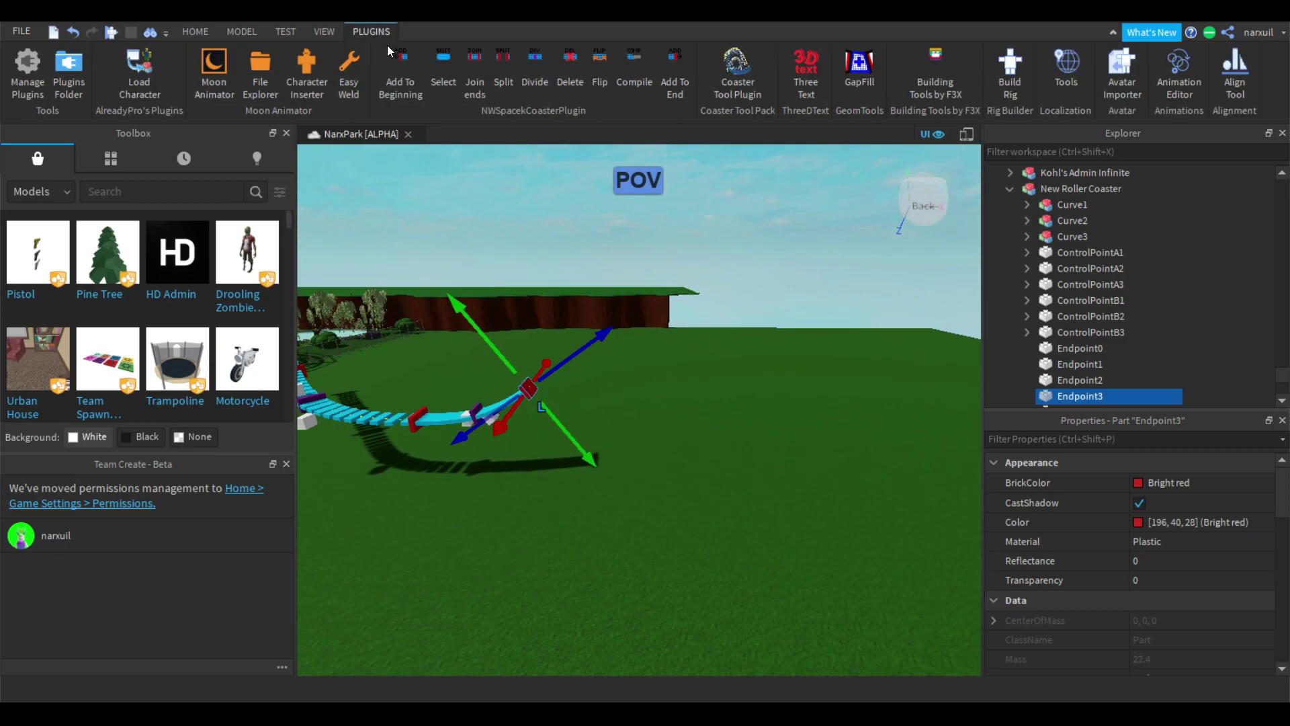
left_click(670, 86)
right_click_drag(746, 364, 746, 364)
key("s")
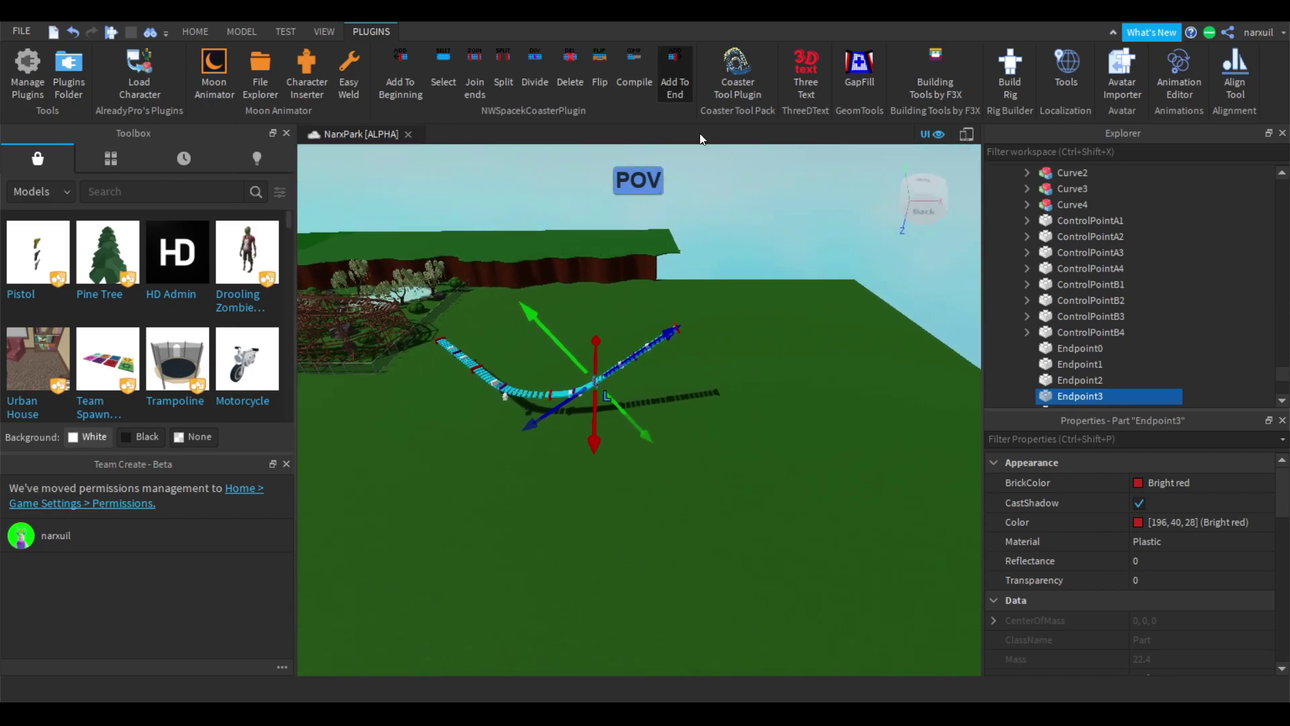
left_click(684, 77)
left_click(684, 77)
right_click_drag(719, 262, 719, 265)
key("w")
left_click(493, 425)
right_click_drag(538, 418, 538, 418)
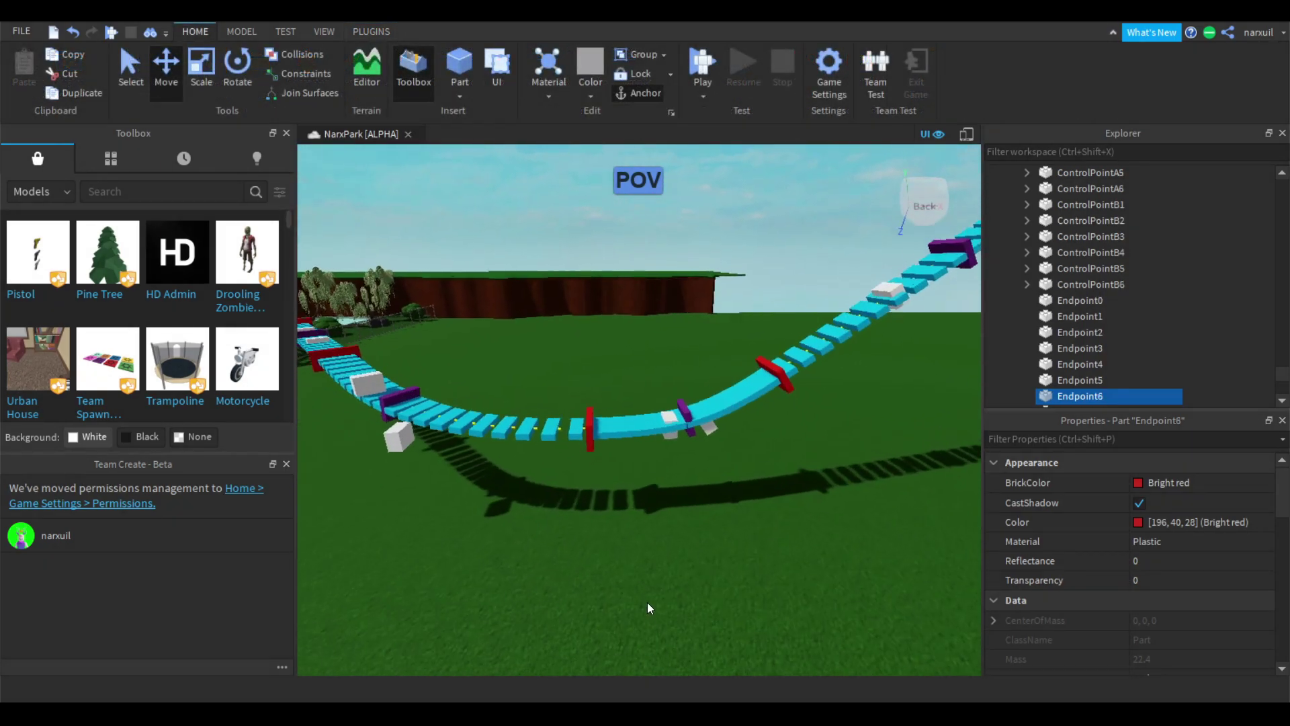
Shift Endpoint2, the red block joining the second and third sections, slightly along the track
right_click_drag(475, 481, 555, 443)
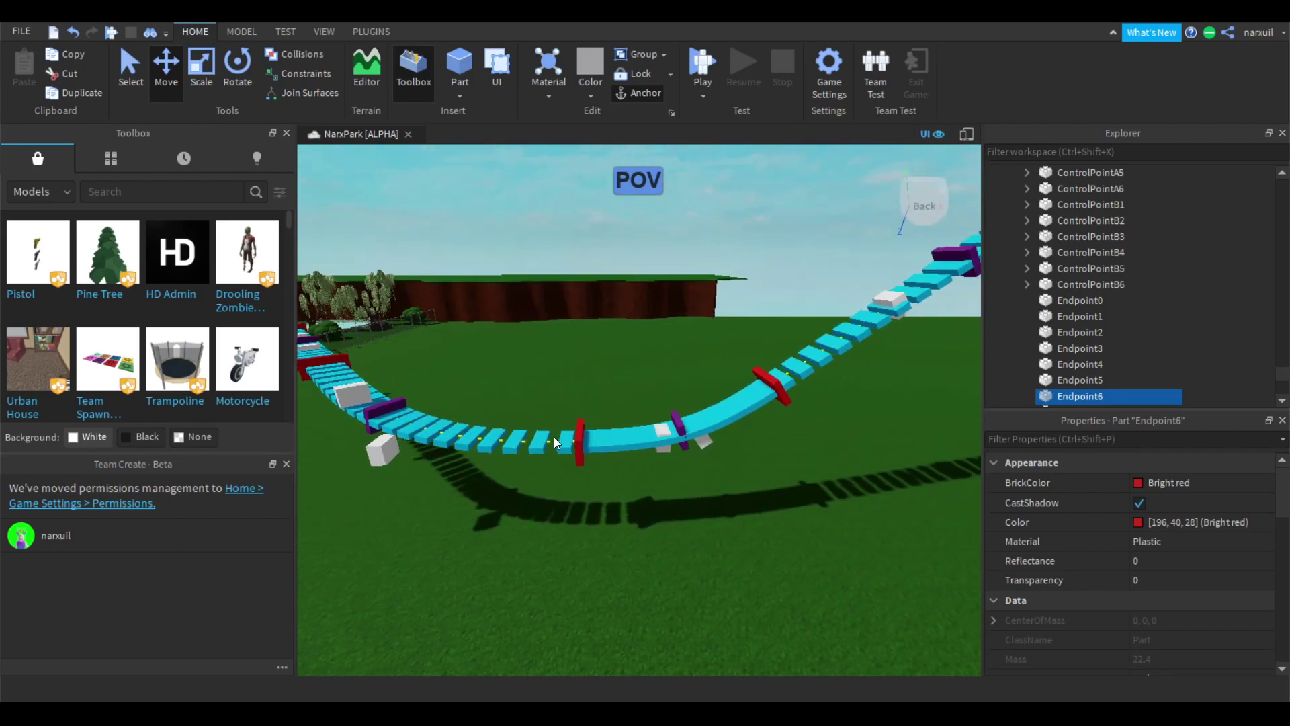
scroll(558, 442, "down", 2)
left_click(585, 440)
left_click_drag(615, 441, 592, 441)
right_click_drag(591, 441, 626, 443)
left_click_drag(630, 445, 634, 447)
right_click_drag(633, 446, 683, 441)
Add a seventh track section and move its end block, Endpoint7, down near the ground and outward to form a drop
left_click(370, 32)
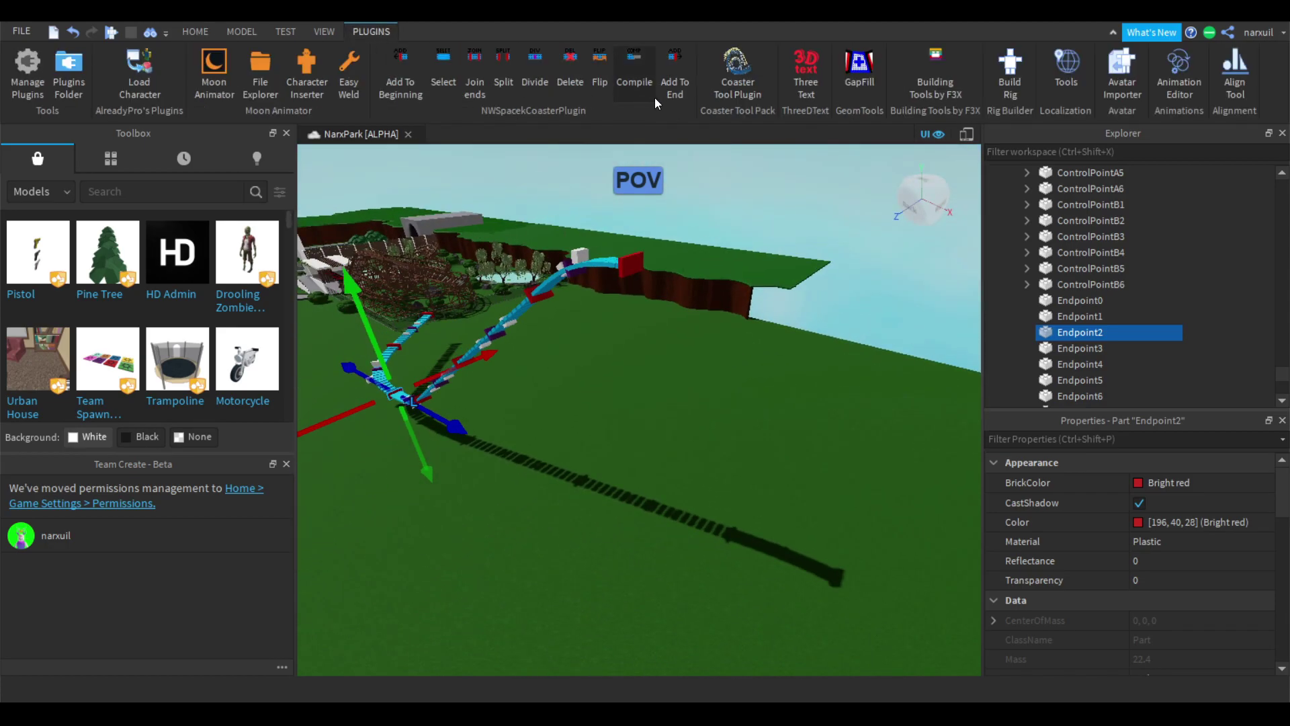
left_click(674, 76)
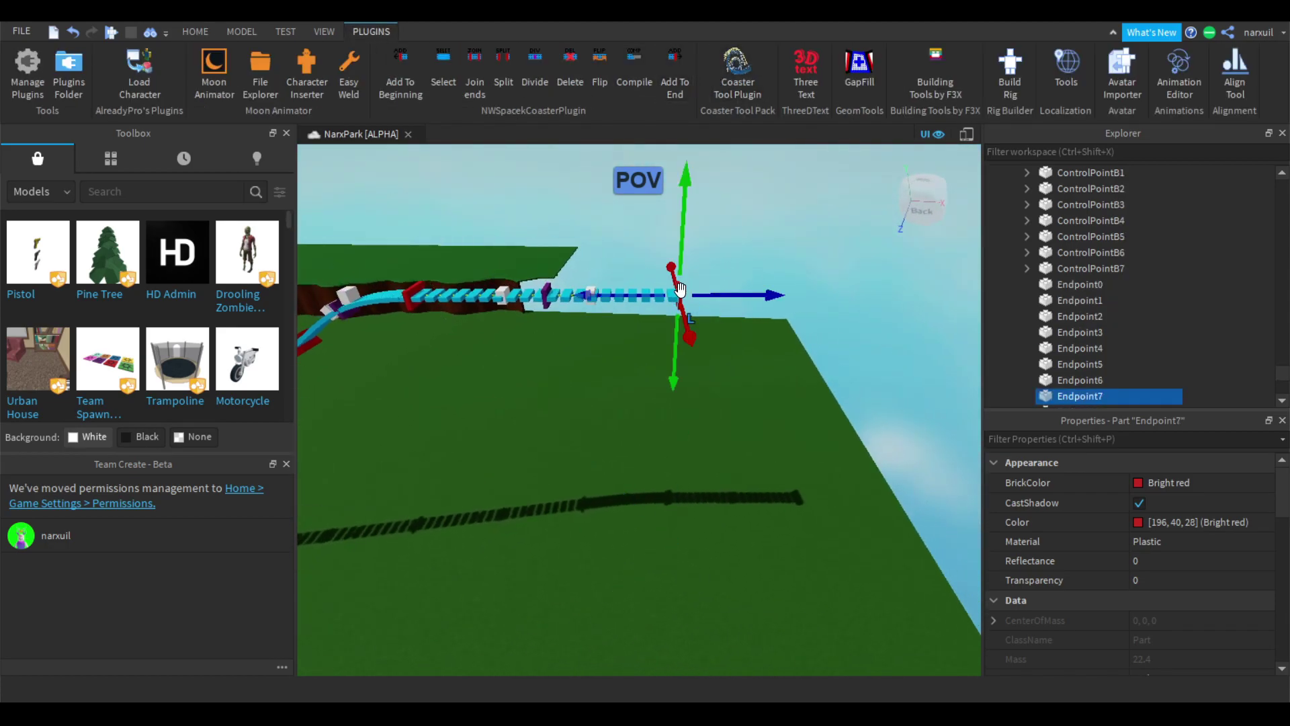
left_click_drag(674, 361, 670, 587)
key("w")
right_click_drag(671, 586, 676, 570)
key("a")
left_click_drag(654, 398, 759, 411)
scroll(809, 428, "down", 4)
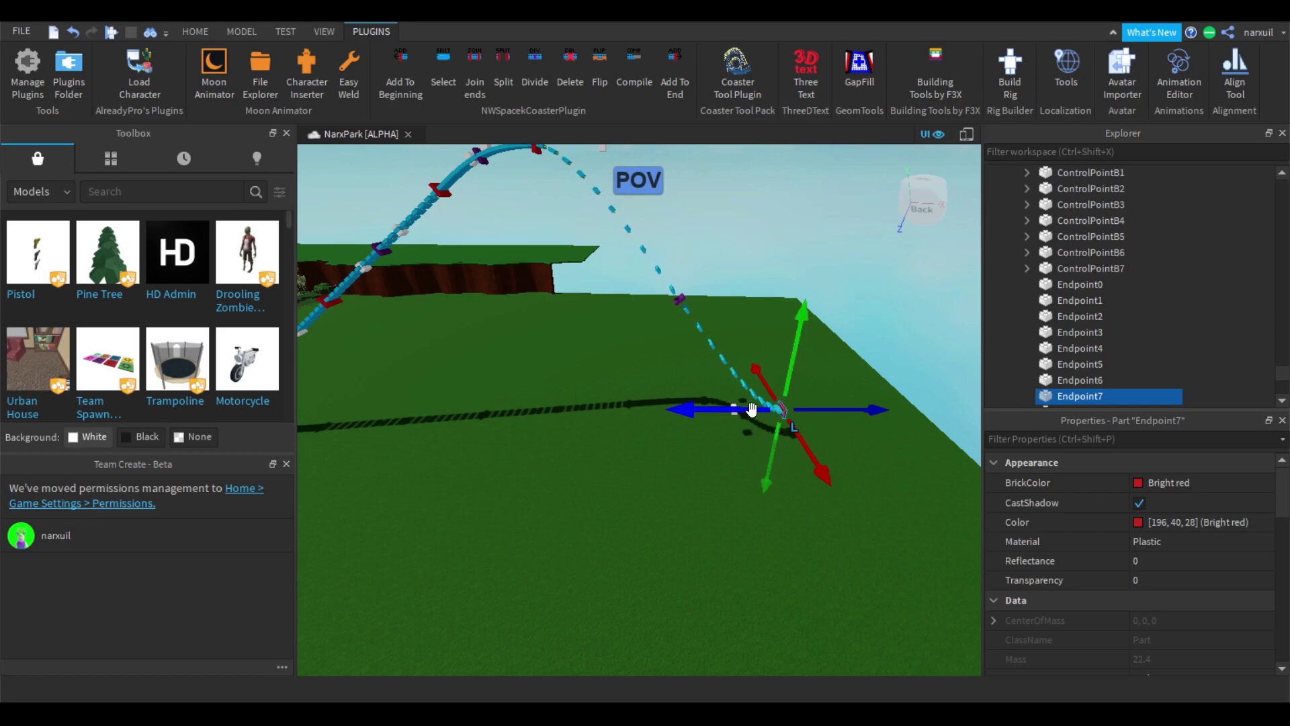
scroll(748, 403, "down", 4)
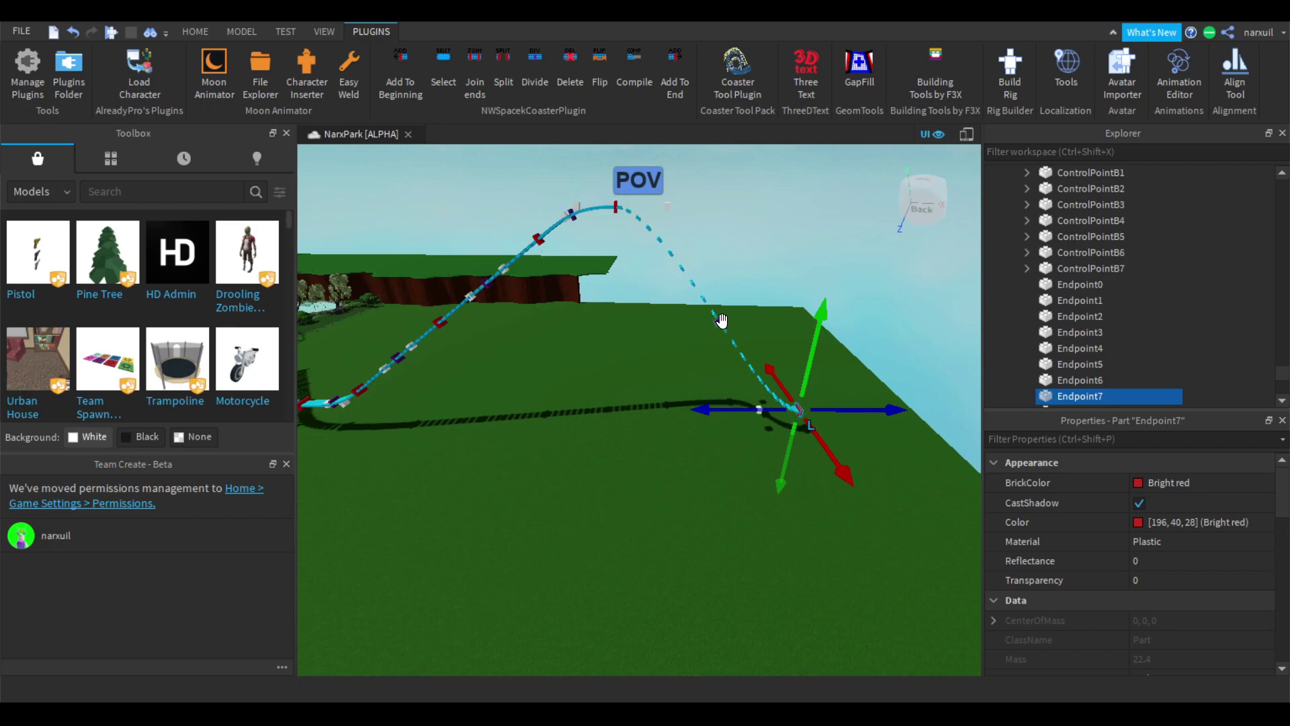
Divide the seventh track section, the long drop after the hilltop, into two sections
left_click(720, 318)
key("f")
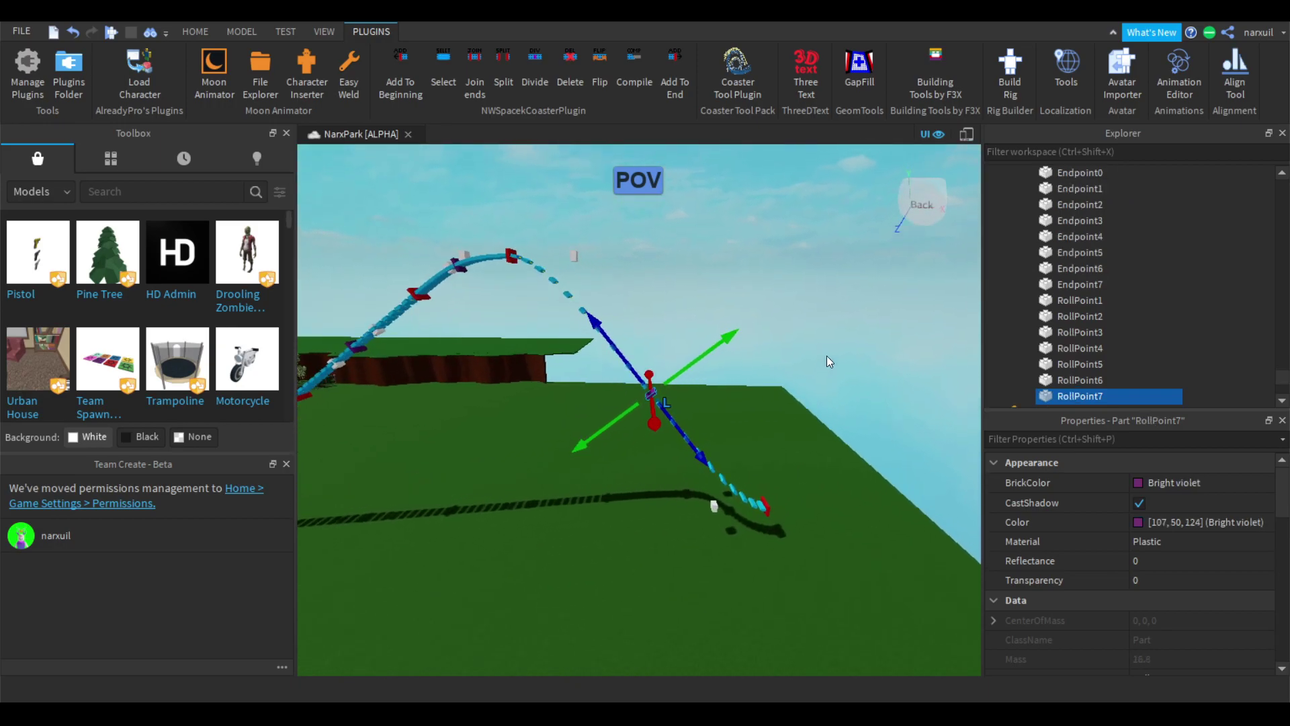
left_click(536, 78)
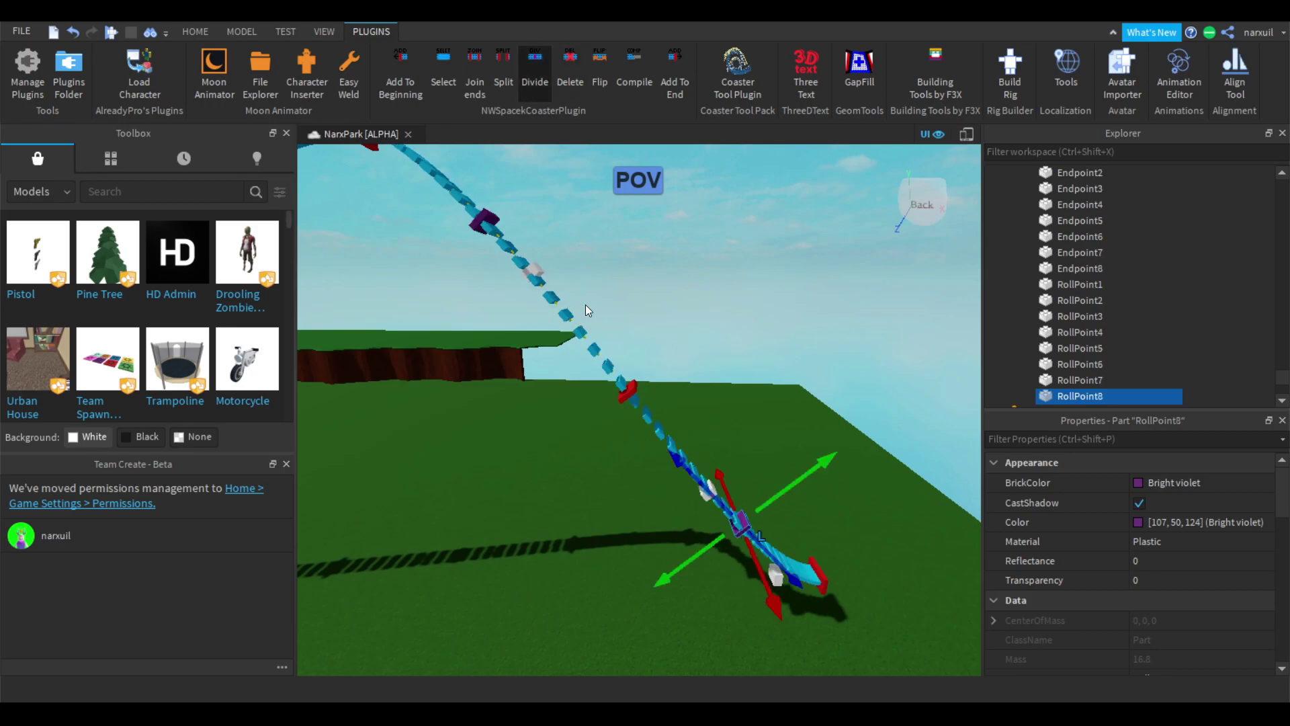
scroll(605, 299, "down", 4)
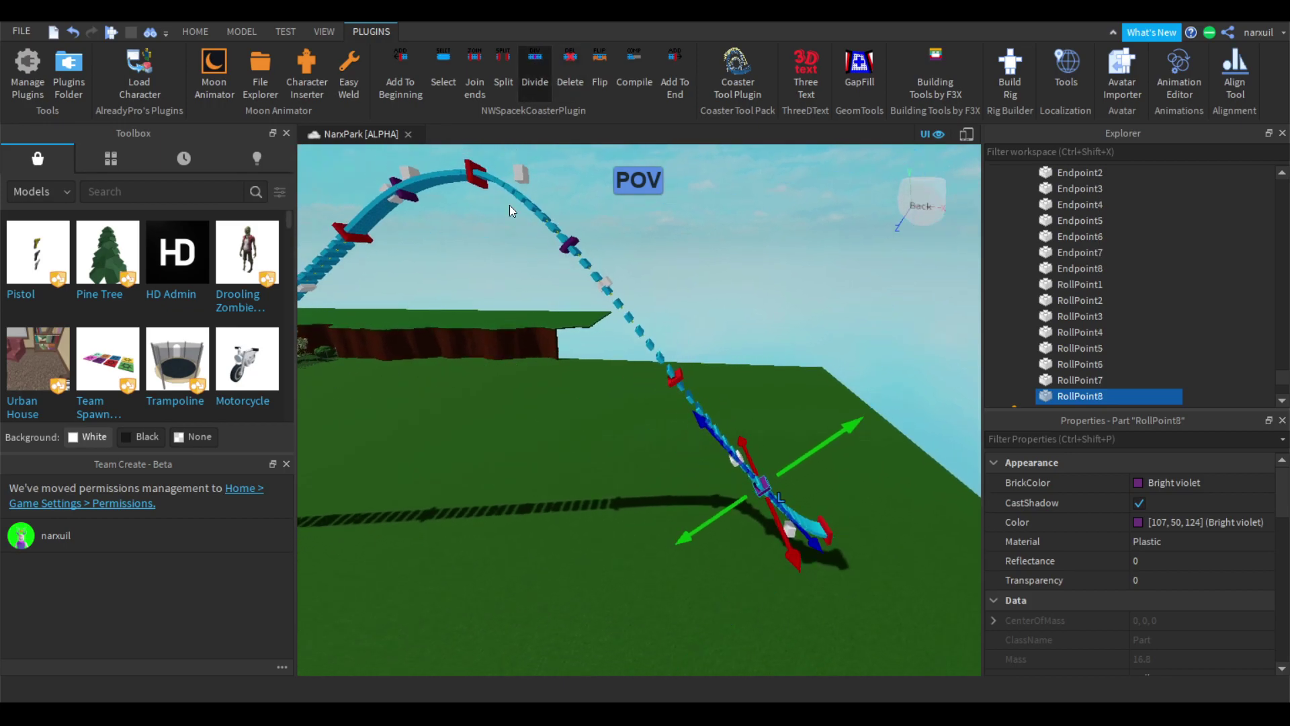
Reposition Endpoint7 in the middle of the drop and ControlPointA7 beside the hilltop to make the drop steeper and smoothly curved
left_click(677, 374)
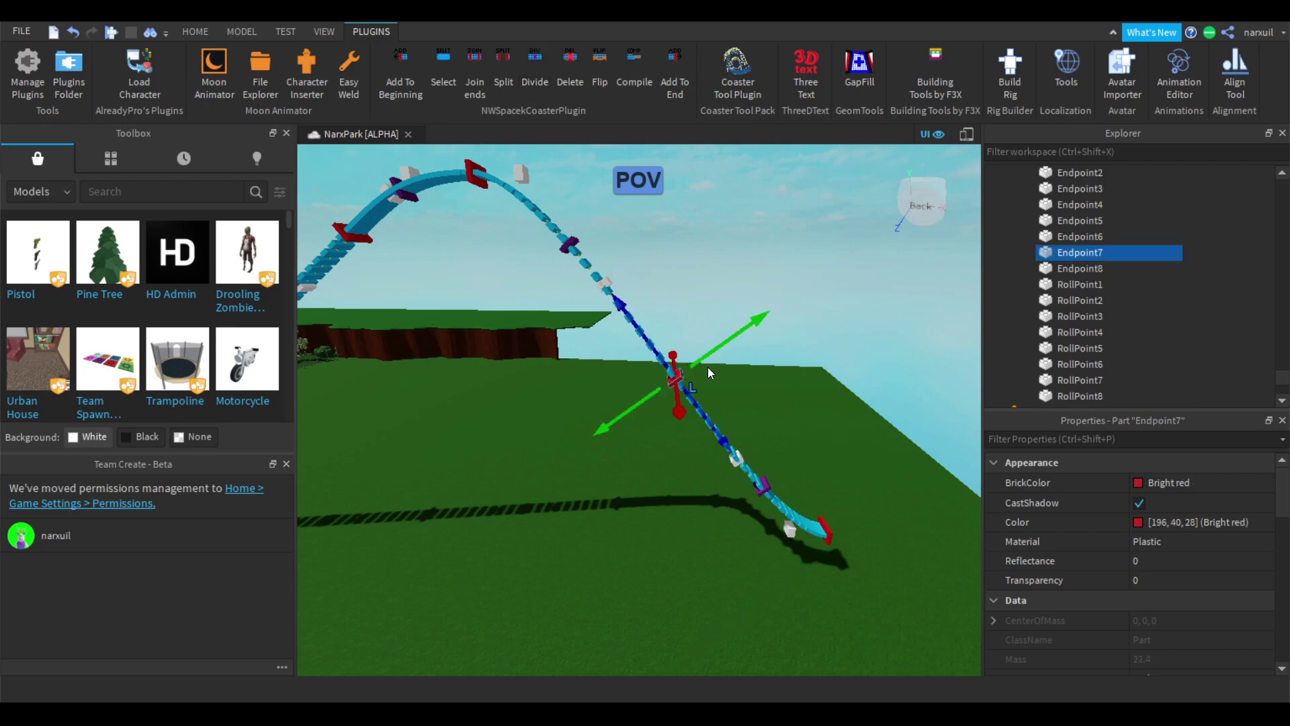
left_click_drag(713, 354, 640, 377)
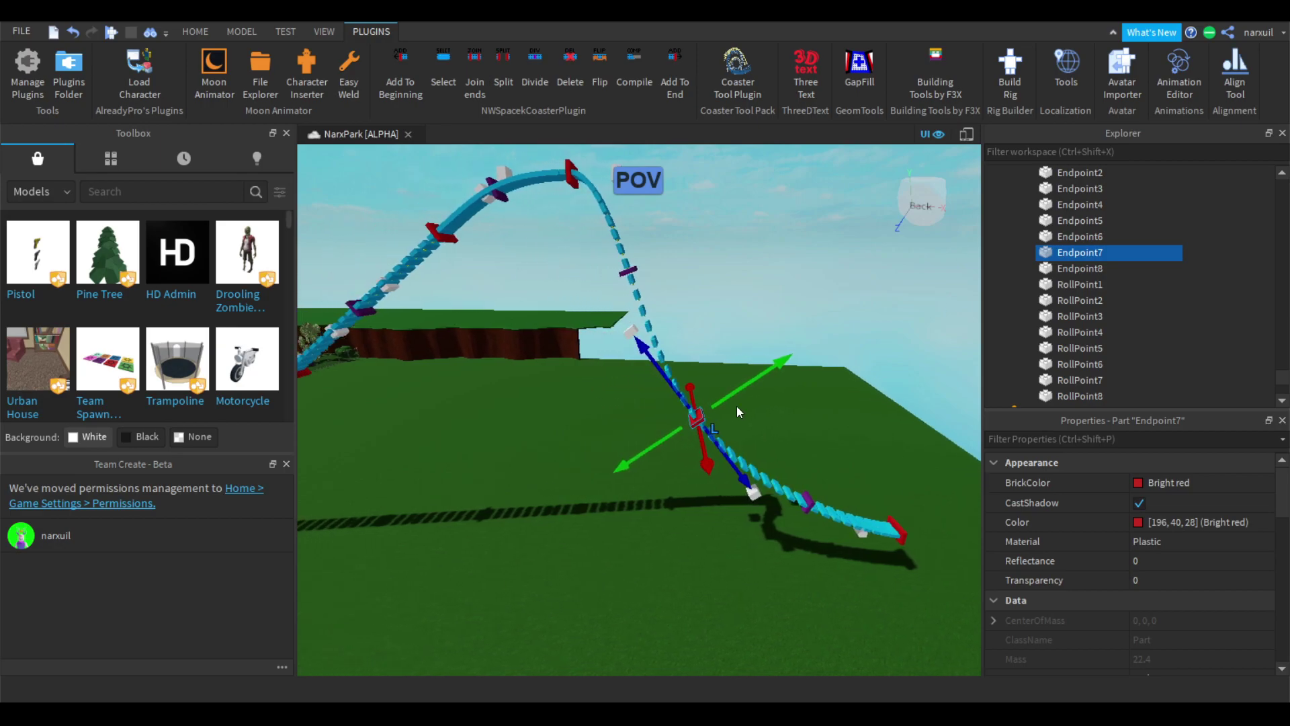
left_click(636, 238)
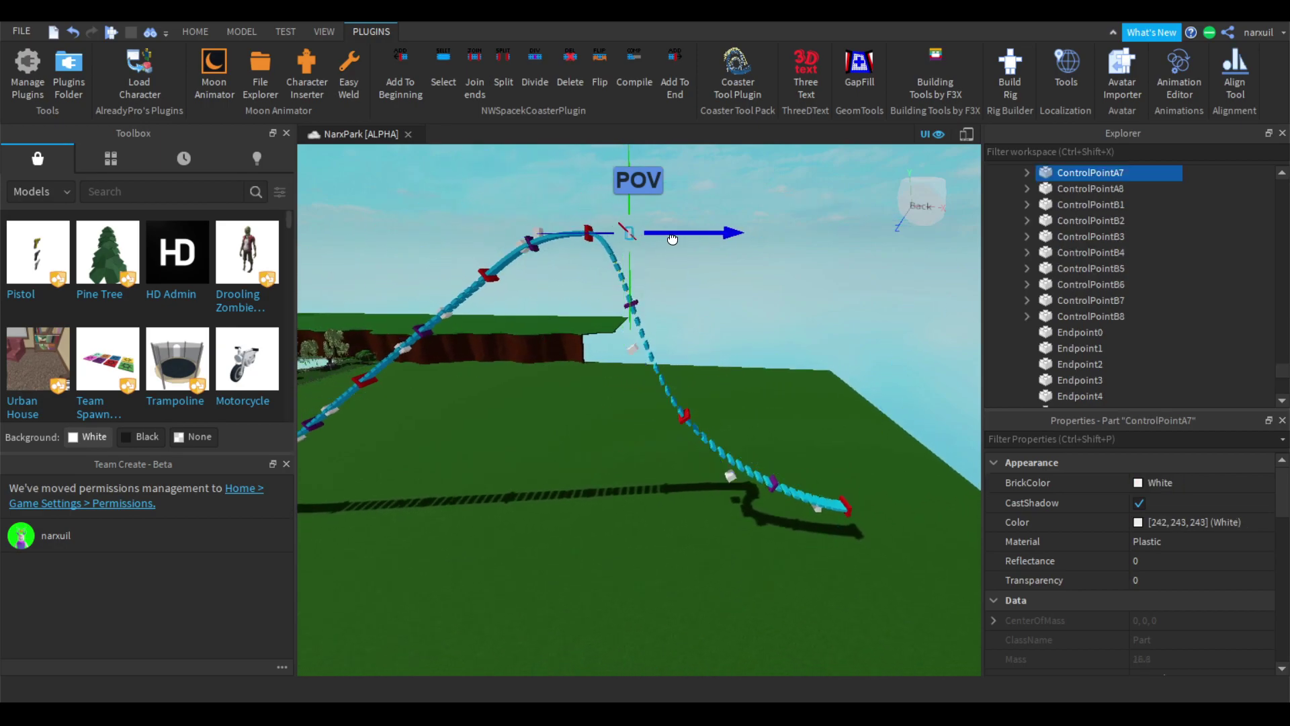
left_click(689, 413)
left_click_drag(715, 399, 733, 388)
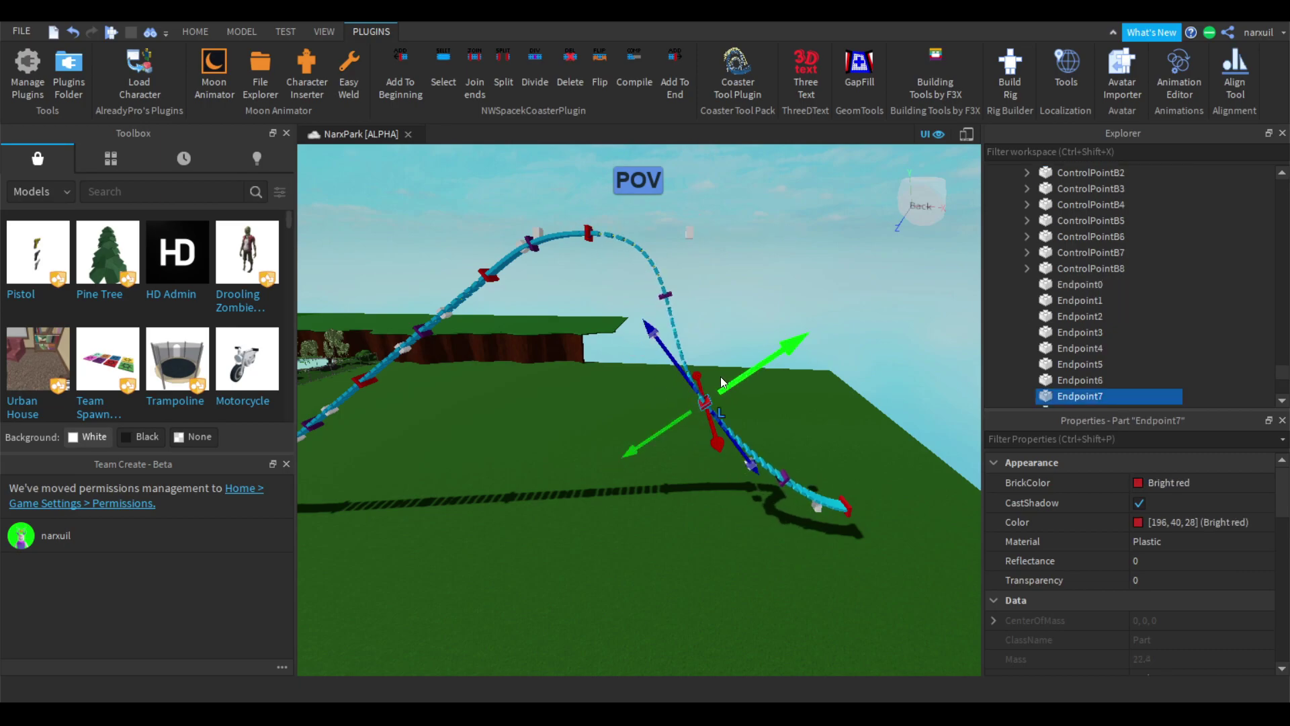
left_click(690, 228)
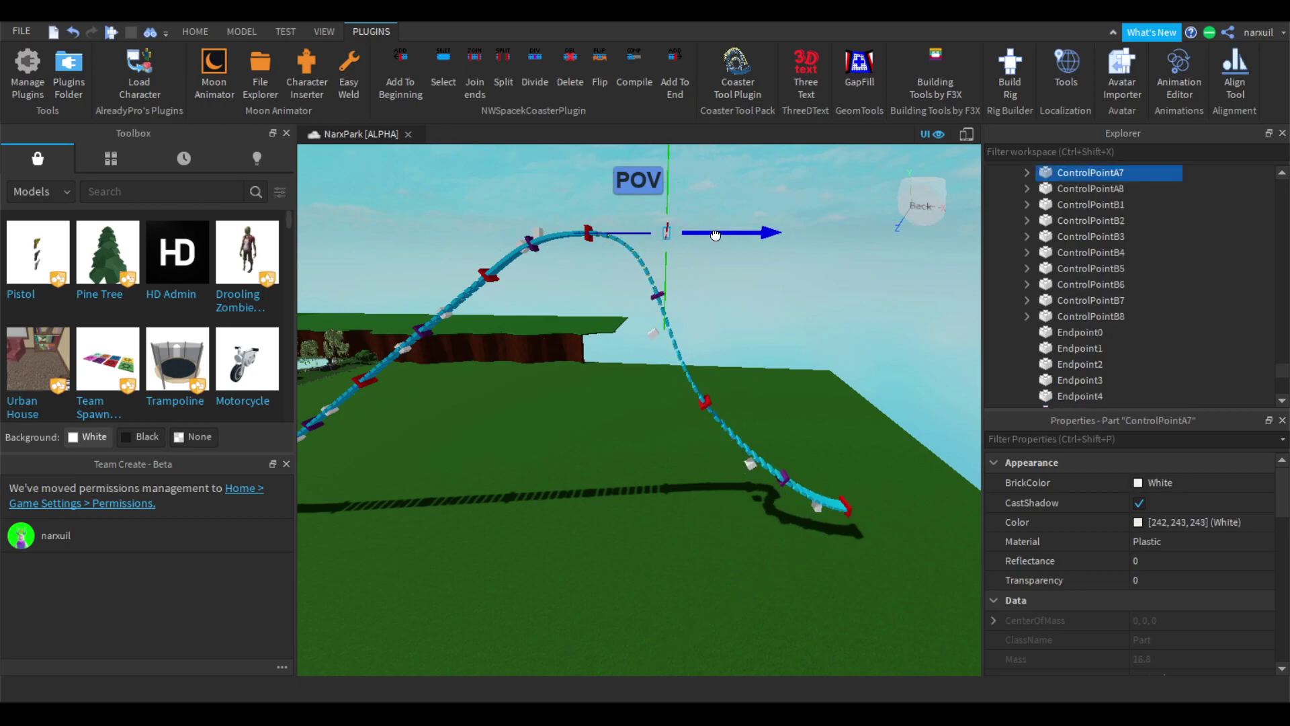
Examine the lift hill and drop from several angles to check the shape of the curve
key("a")
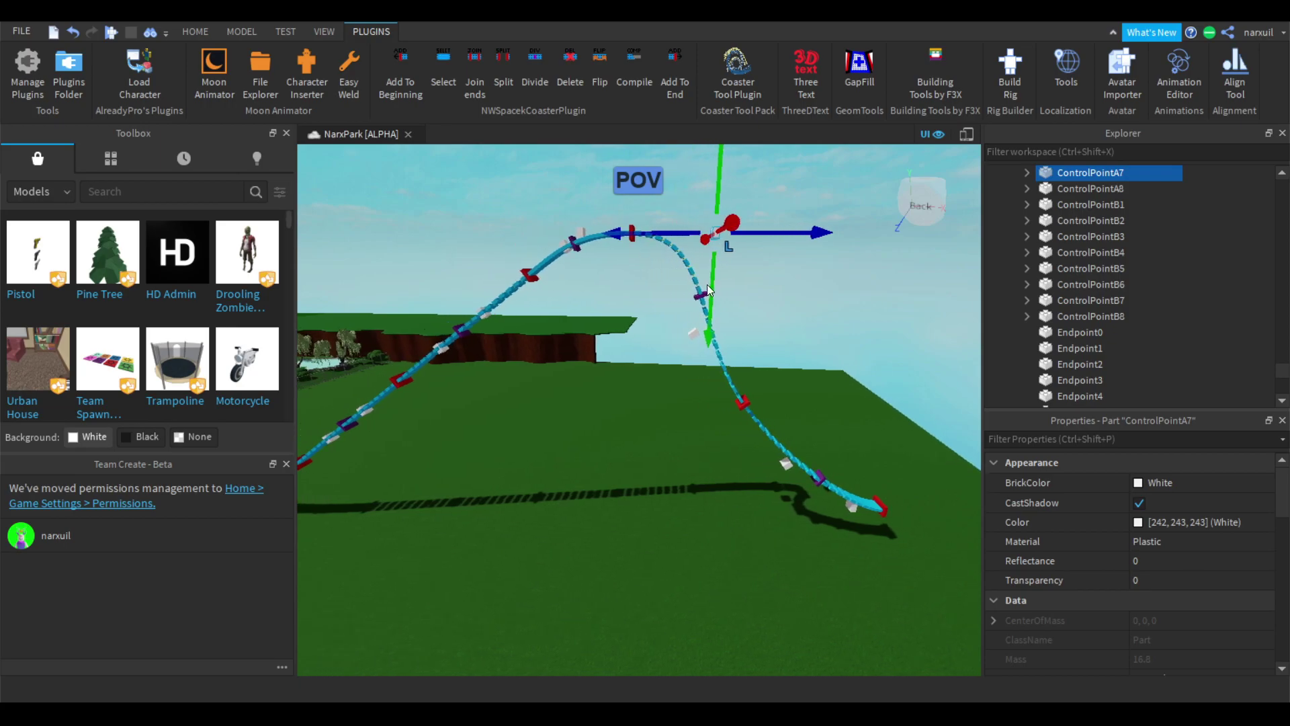
key("w")
key("d")
right_click_drag(699, 279, 775, 329)
key("d")
key("s")
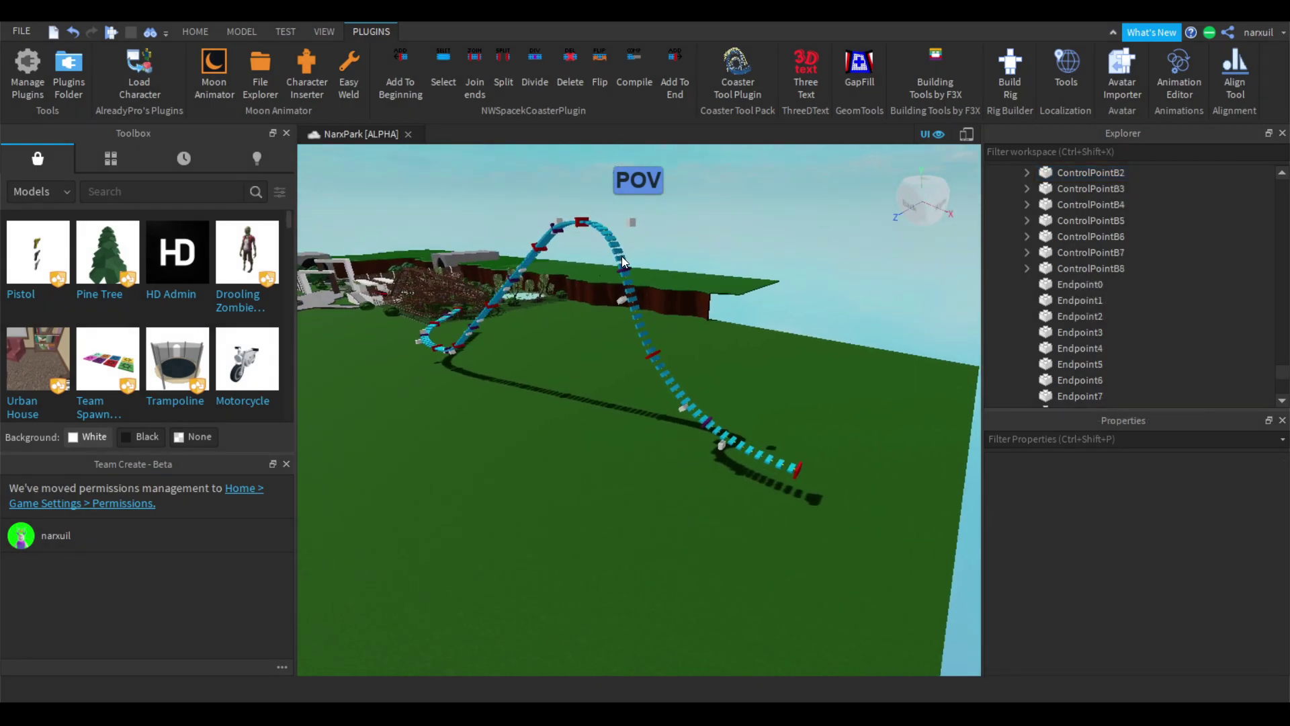
scroll(622, 256, "up", 5)
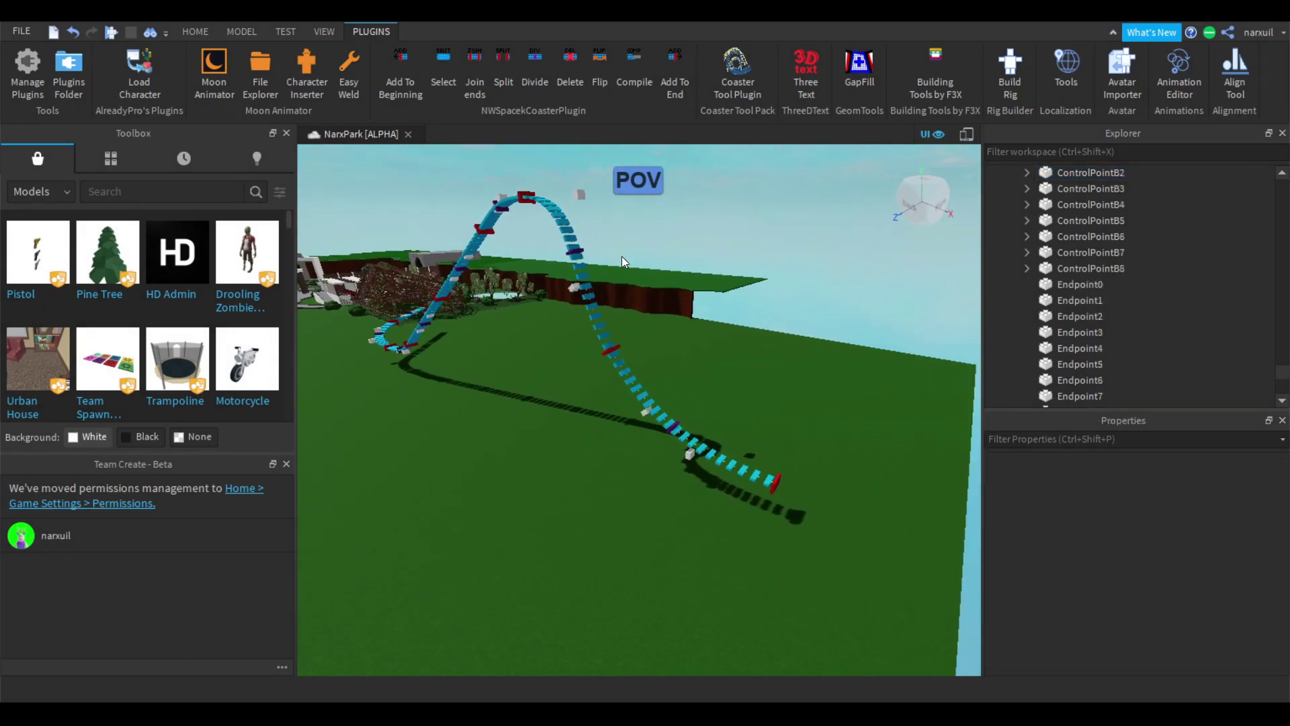
right_click_drag(702, 481, 703, 481)
scroll(703, 481, "up", 4)
scroll(703, 481, "down", 6)
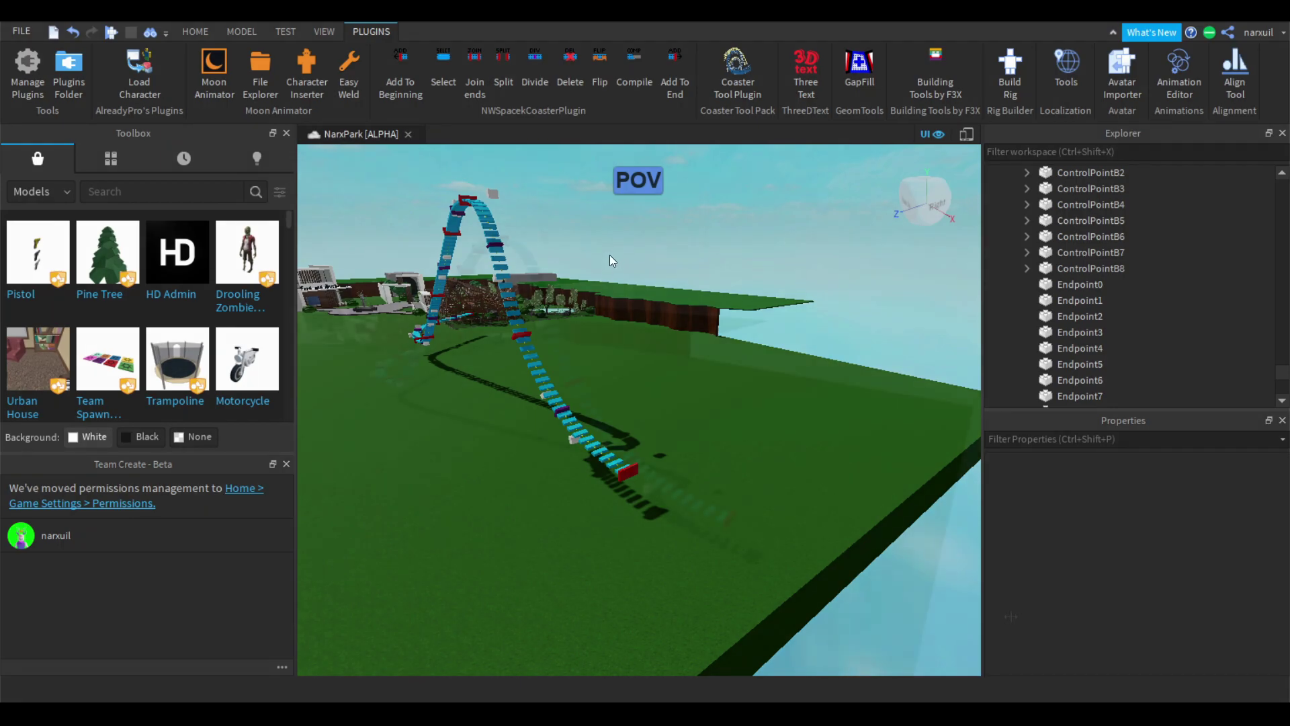
Extend the coaster past the drop with more hills and turns, ending in a straight run of sections near the wooden coaster
key("ctrl+4")
key("ctrl+2")
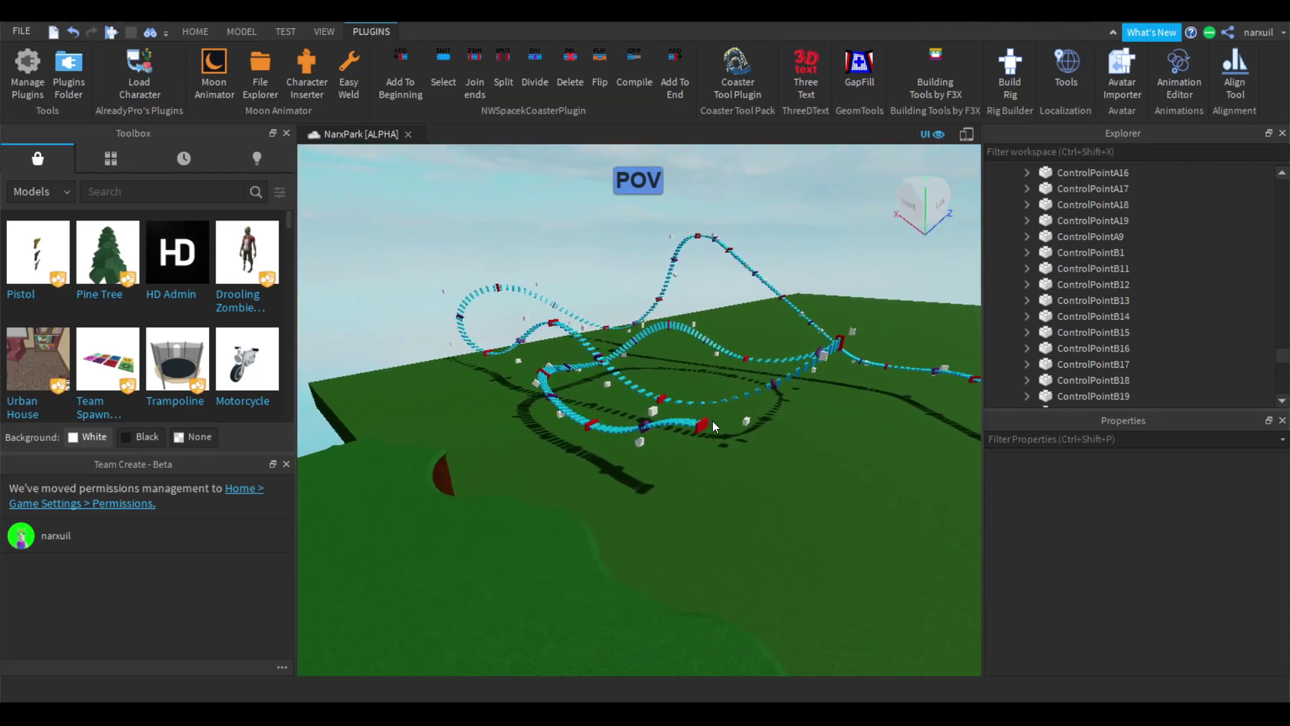
key("w")
right_click_drag(713, 423, 714, 424)
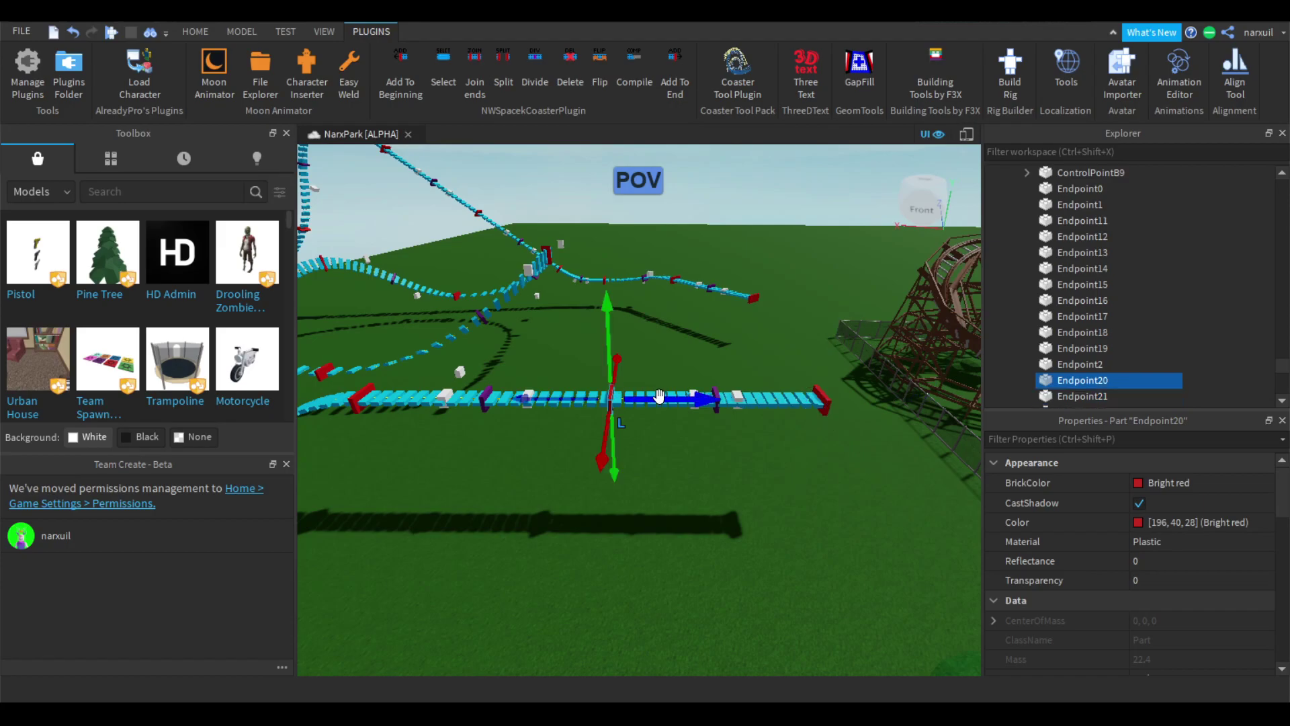
Add another straight section to the end of the track and select its end block, Endpoint22, beside the wooden coaster's fence
key("d")
right_click_drag(700, 359, 707, 378)
key("a")
key("s")
right_click_drag(618, 357, 619, 356)
key("w")
left_click(677, 94)
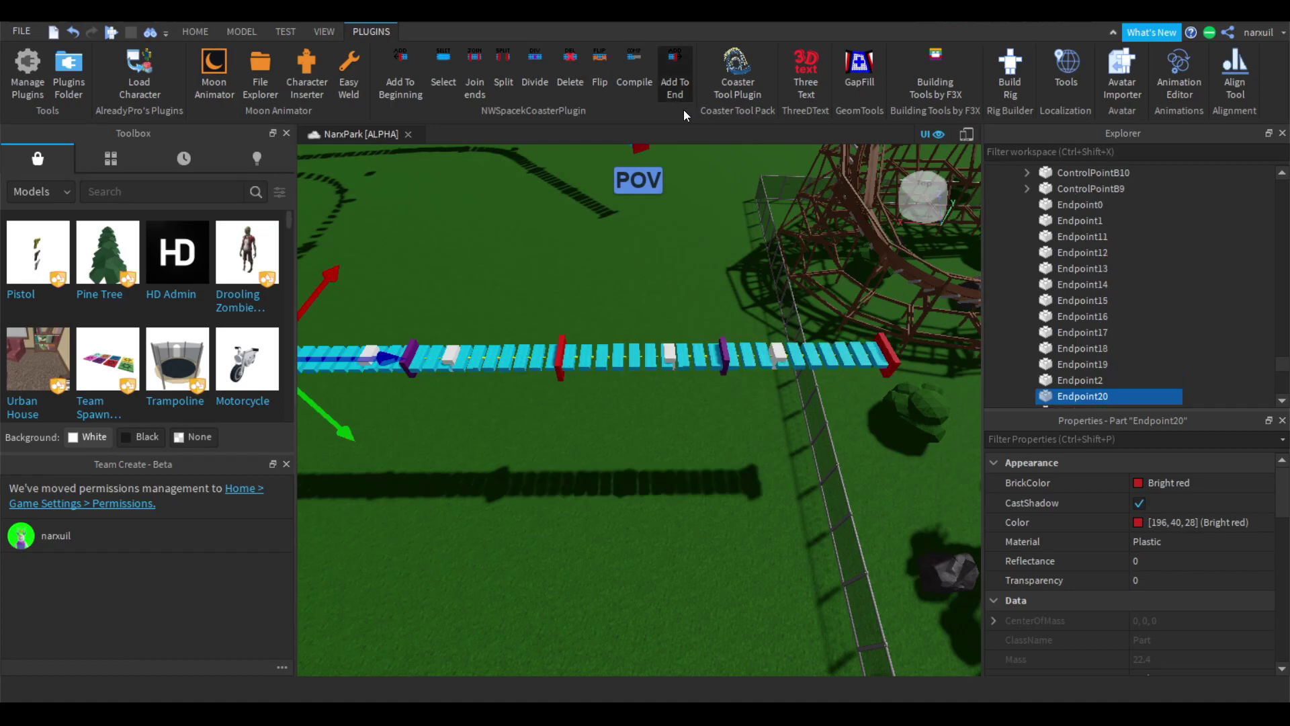
left_click(885, 354)
left_click(893, 360)
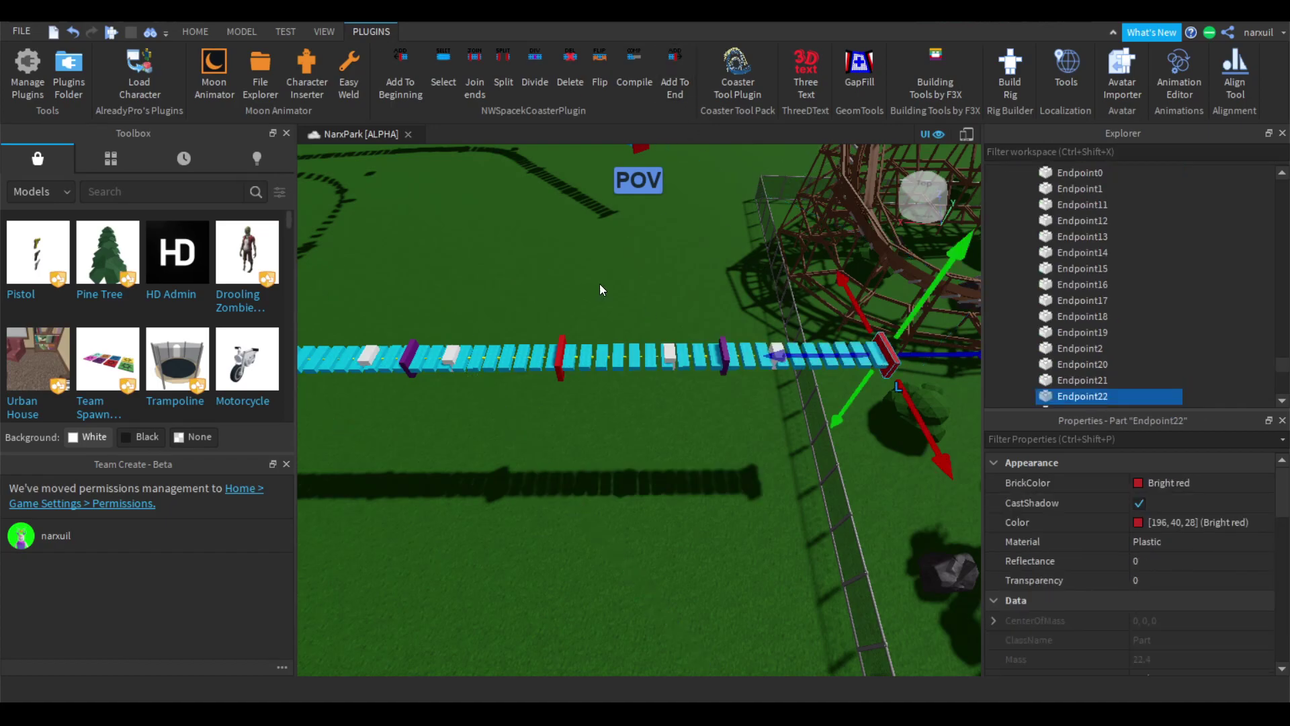
Rotate Endpoint22 so the end of the track faces toward the coaster's starting side
key("f")
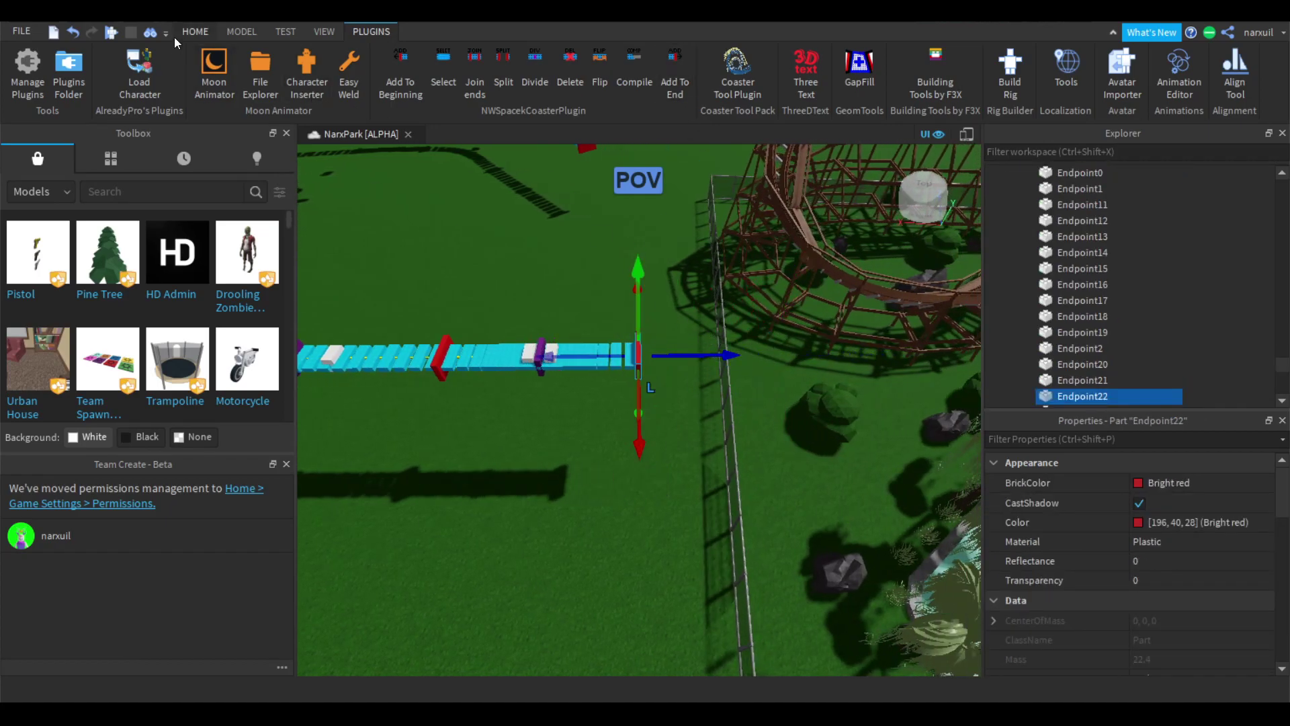
left_click(195, 32)
left_click(237, 67)
left_click_drag(705, 392, 710, 294)
Move Endpoint22 sideways and back from the fence to bend the last section into a smooth turn
left_click(168, 78)
right_click_drag(363, 206, 368, 208)
key("a")
left_click_drag(666, 431, 594, 289)
right_click_drag(664, 322, 665, 320)
key("d")
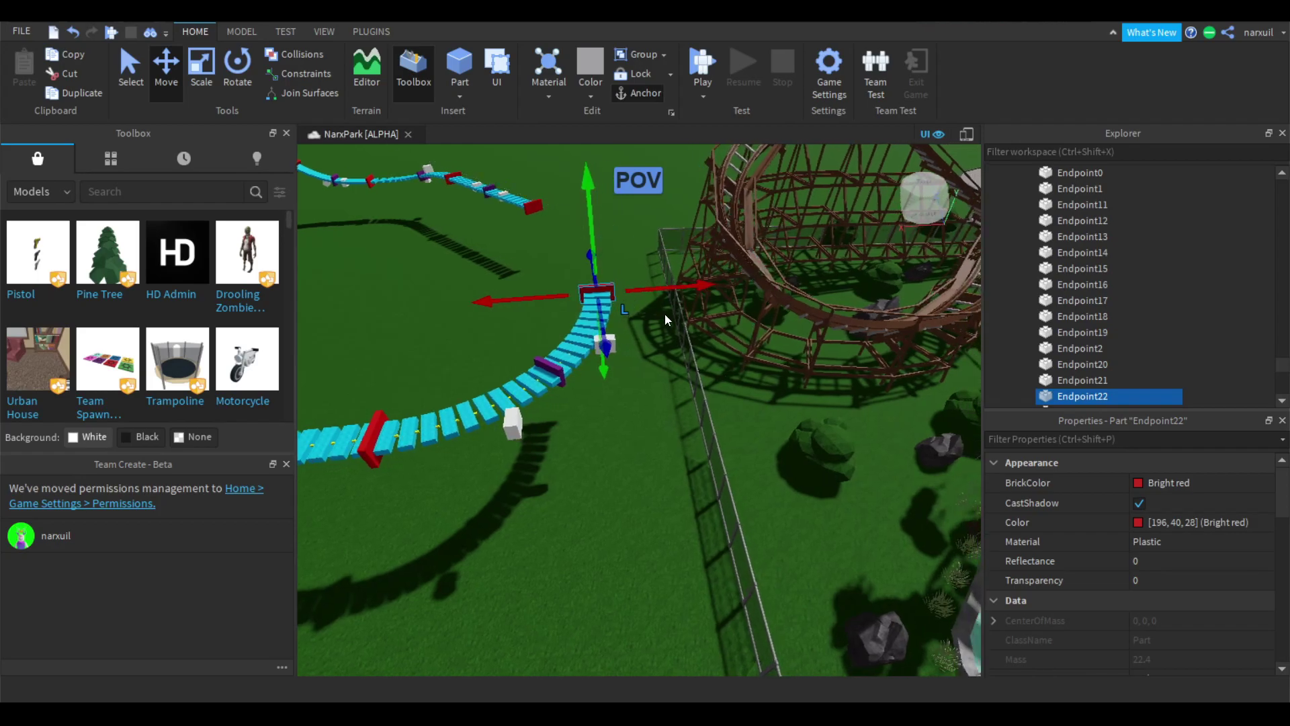
left_click_drag(659, 290, 654, 290)
key("d")
right_click_drag(656, 295, 658, 295)
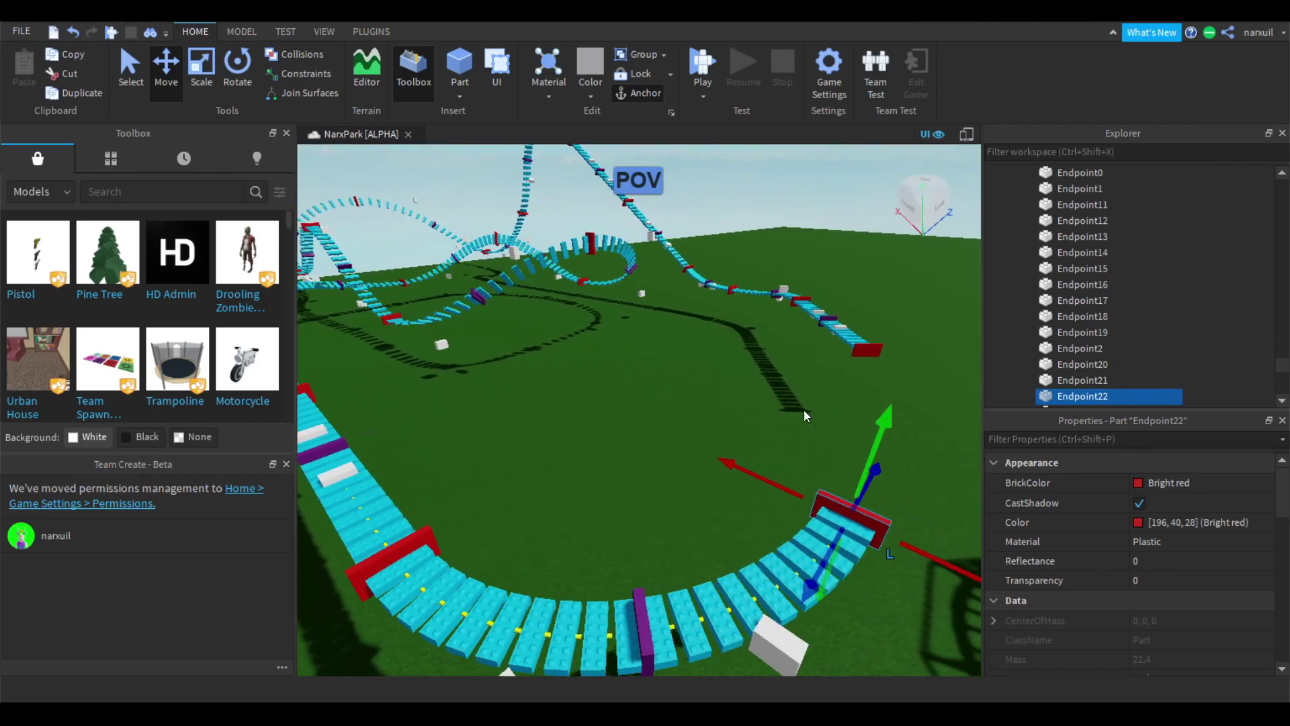
Add a straight track section after the turn, ending at Endpoint23 near the coaster's starting block
left_click(371, 32)
key("d")
right_click_drag(707, 247, 705, 246)
left_click(663, 73)
key("w")
right_click_drag(799, 335, 770, 332)
key("d")
key("s")
key("a")
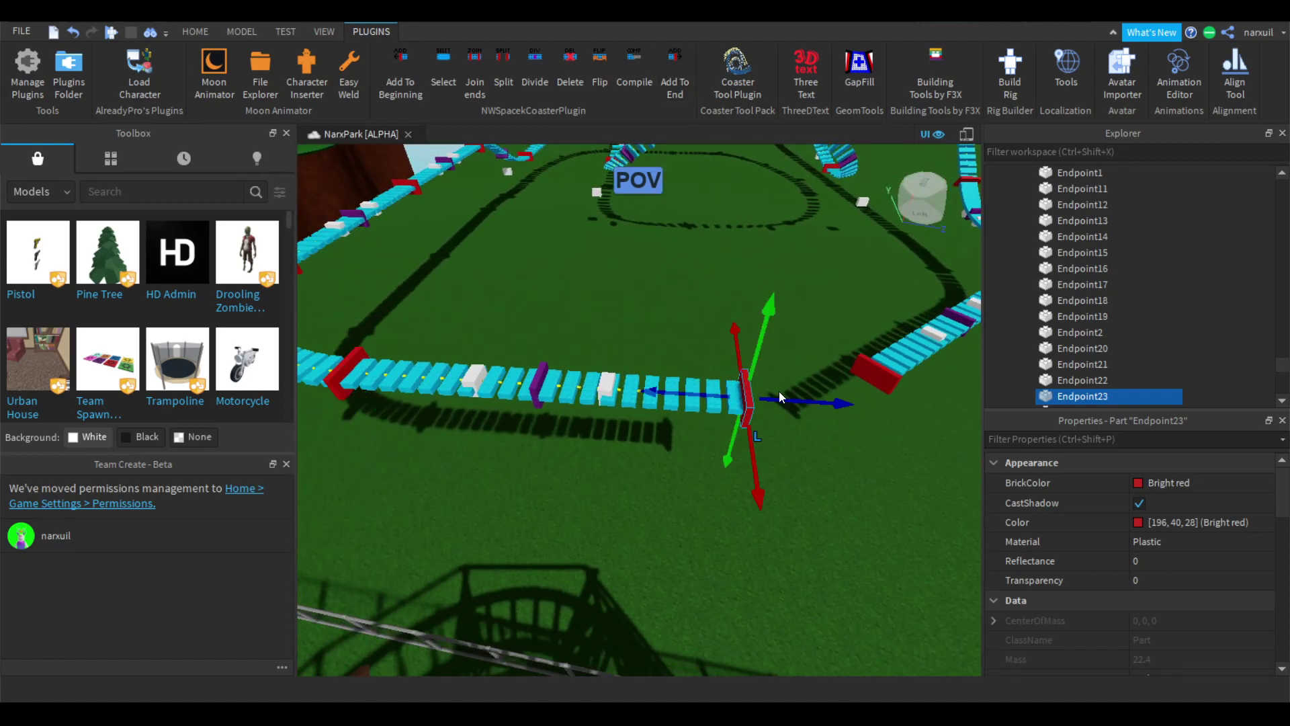
Adjust Endpoint23 along the track to line it up for the closing curve to the coaster's starting block
left_click_drag(738, 392, 737, 392)
right_click_drag(755, 357, 756, 357)
key("w")
key("d")
key("s")
key("a")
key("d")
key("s")
key("w")
right_click_drag(703, 414, 703, 414)
key("d")
key("s")
key("a")
key("w")
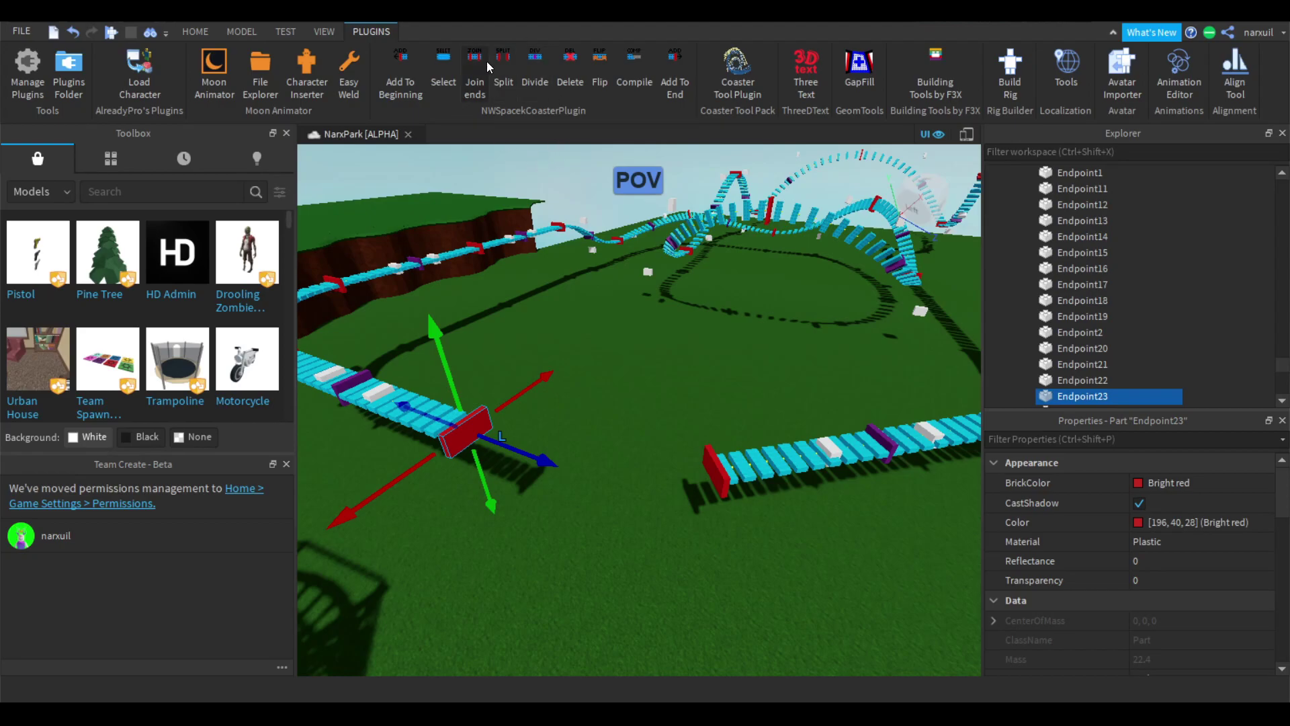
Join Endpoint23 to the coaster's starting block with a connecting section that closes the circuit
left_click(477, 78)
key("w")
key("d")
right_click_drag(800, 452, 800, 451)
key("w")
key("s")
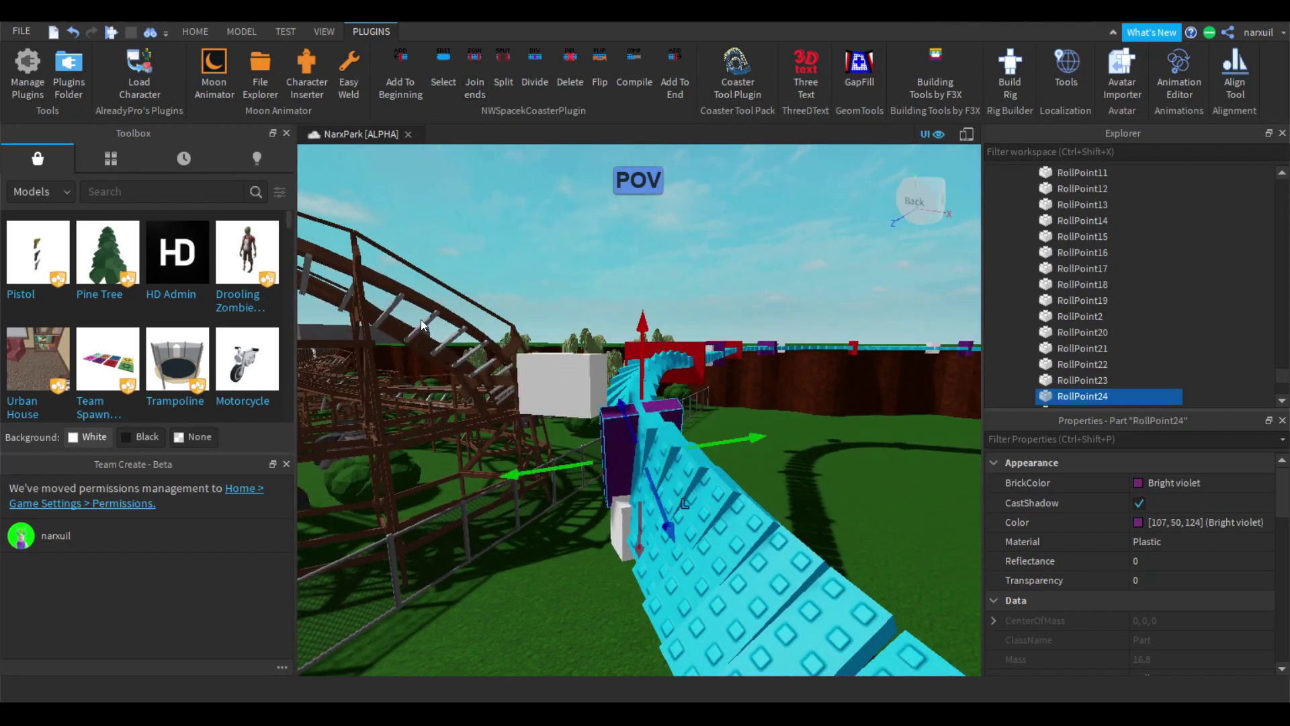
key("s")
Rotate RollPoint24, the purple block in the connecting section, to take the twist out of the track
left_click(189, 35)
left_click(228, 77)
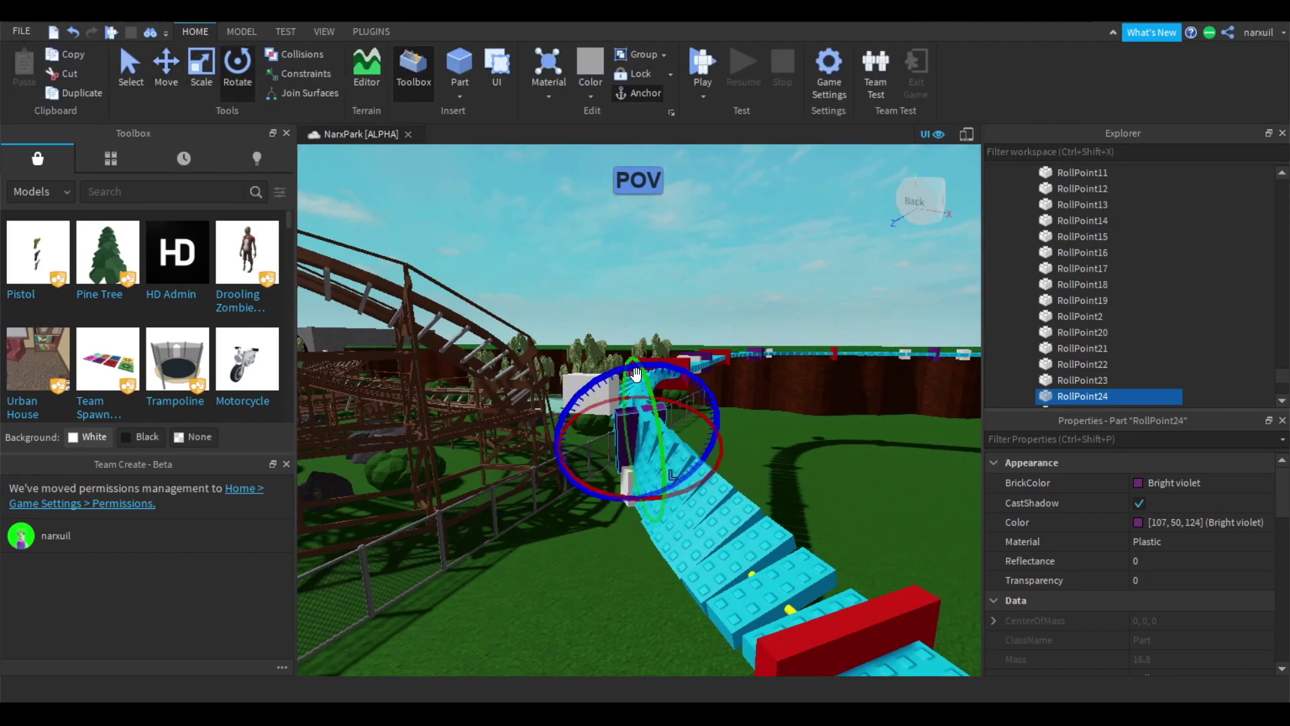
left_click_drag(638, 367, 703, 385)
key("a")
right_click_drag(703, 386, 703, 386)
key("s")
Select Endpoint23 and shift it slightly to smooth the closing curve into the starting section
left_click(751, 449)
key("a")
left_click(567, 264)
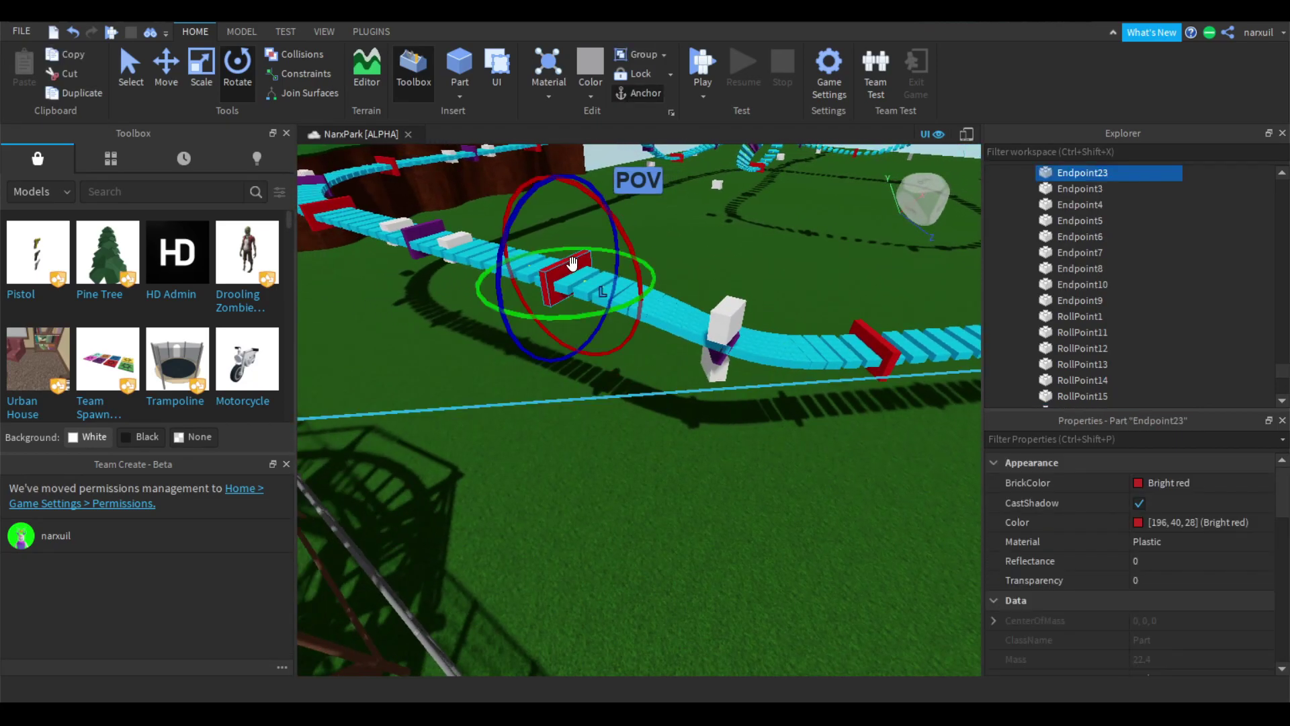
right_click_drag(571, 262, 573, 261)
key("a")
key("ctrl+2")
left_click_drag(572, 335, 567, 336)
key("a")
right_click_drag(567, 336, 546, 320)
Compile the finished coaster circuit into track
key("a")
key("s")
key("d")
key("w")
key("d")
key("s")
key("w")
left_click(371, 31)
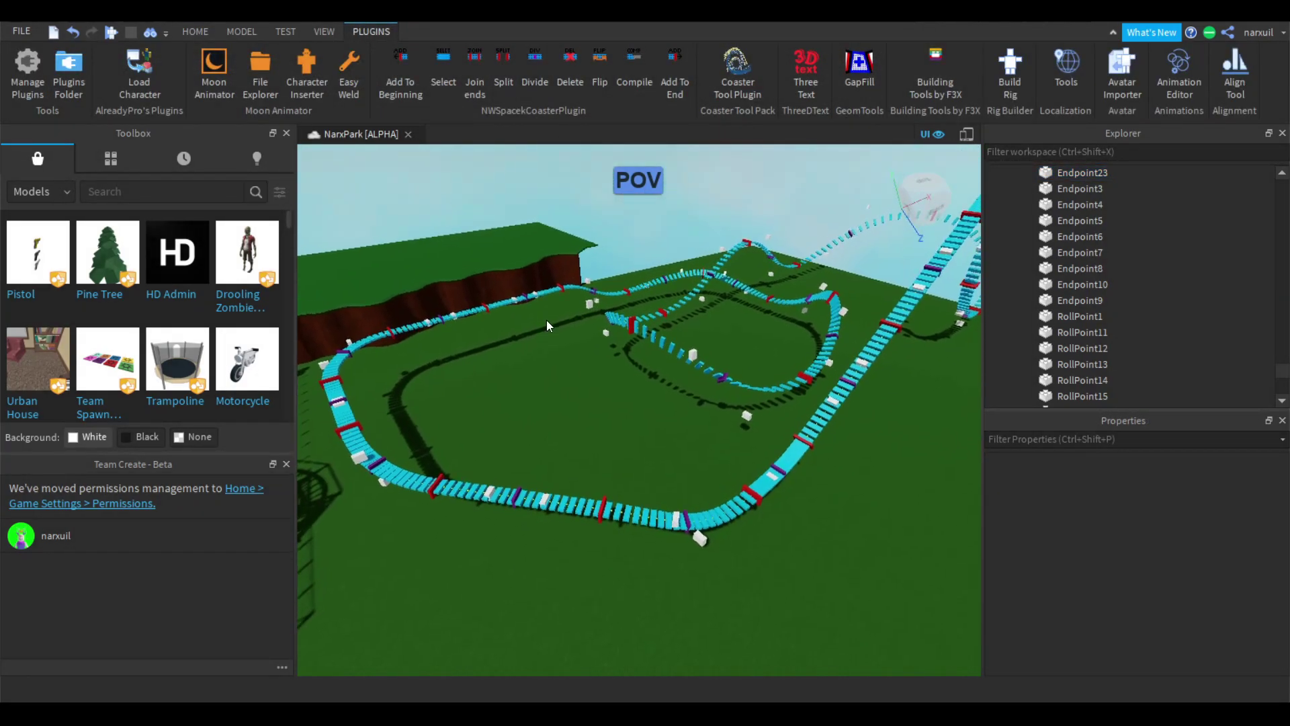
left_click(635, 78)
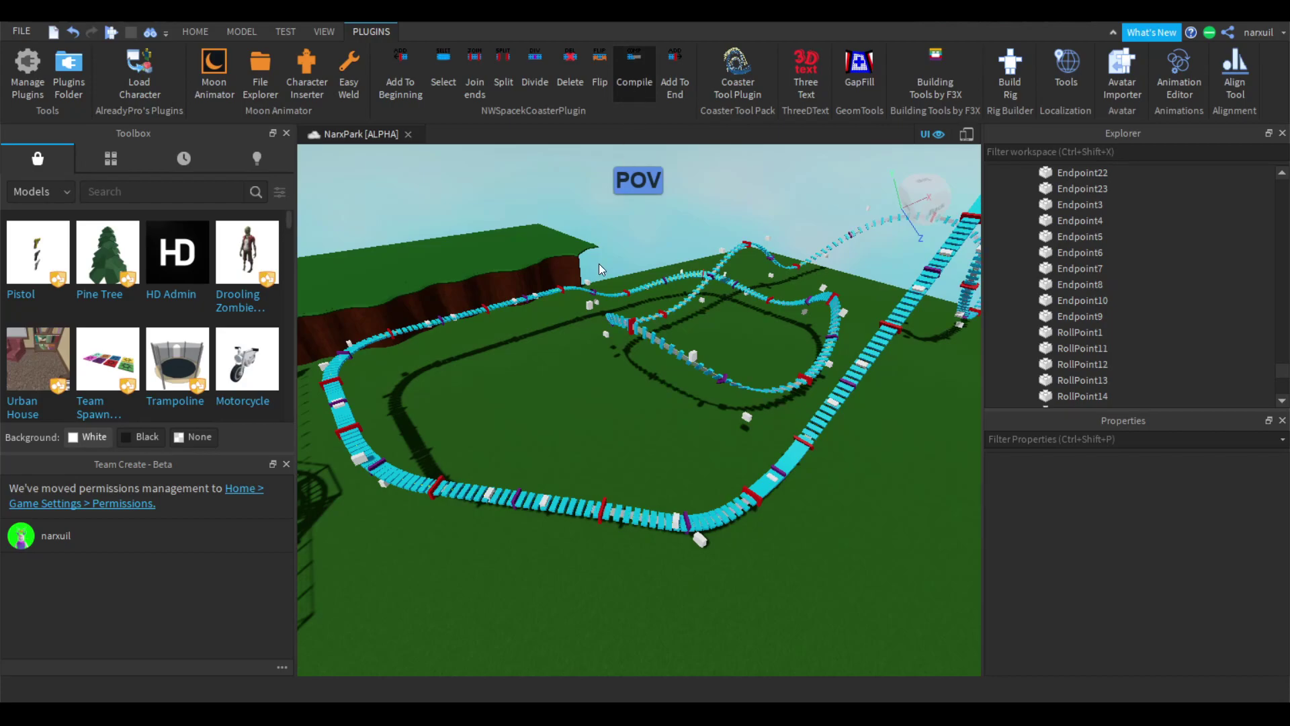
left_click(671, 523)
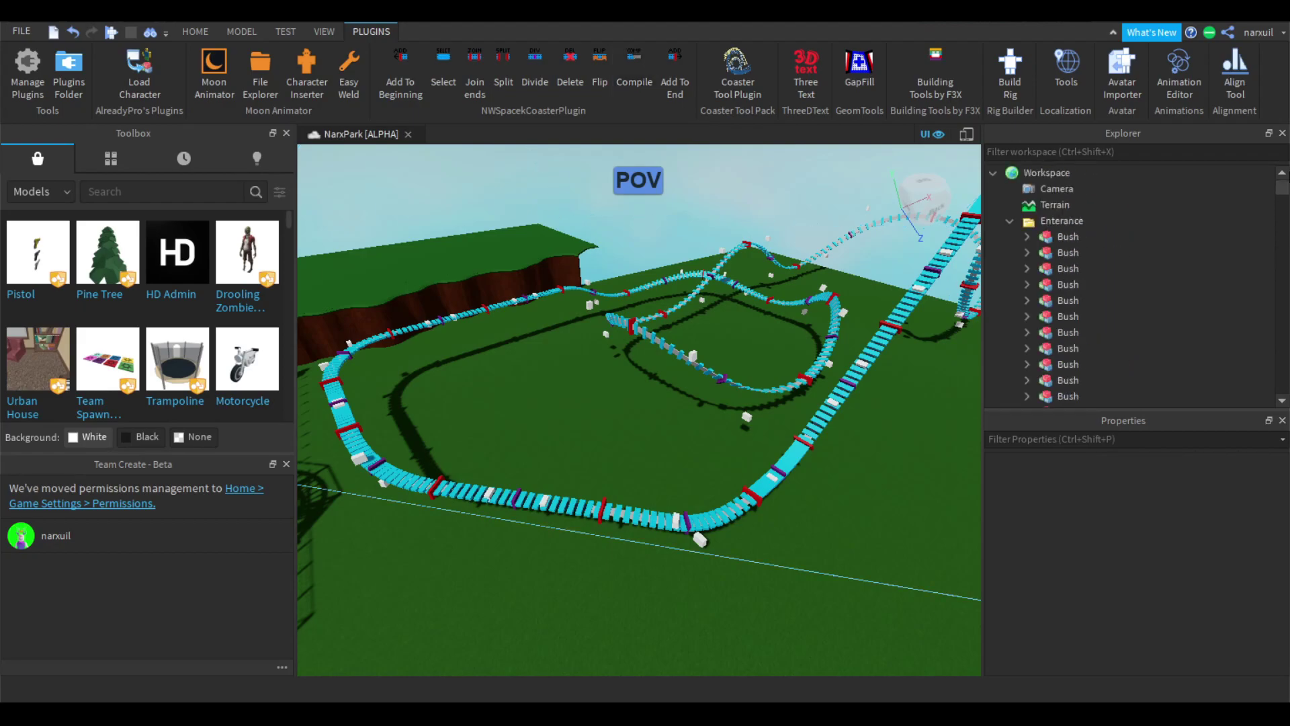
Collapse the Enterance folder and the New Roller Coaster model, and focus the view on the Compiled New Roller Coaster model
left_click(1010, 220)
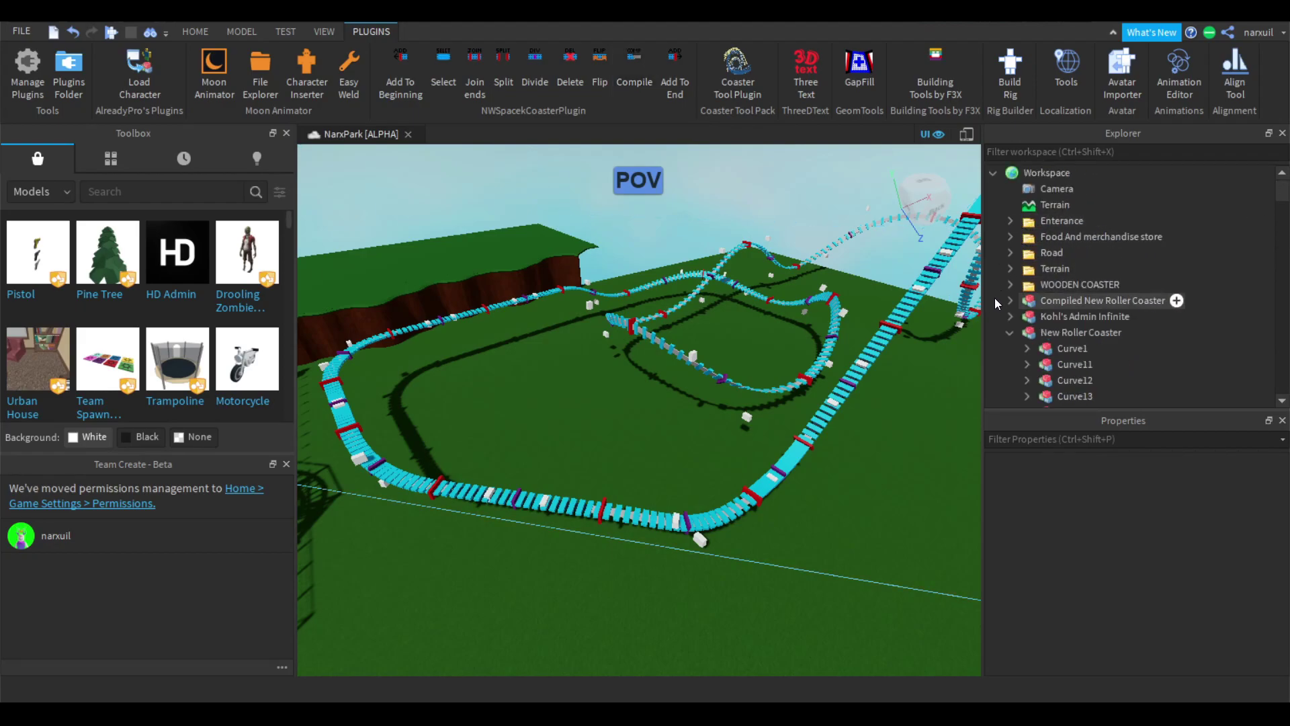
left_click(1010, 333)
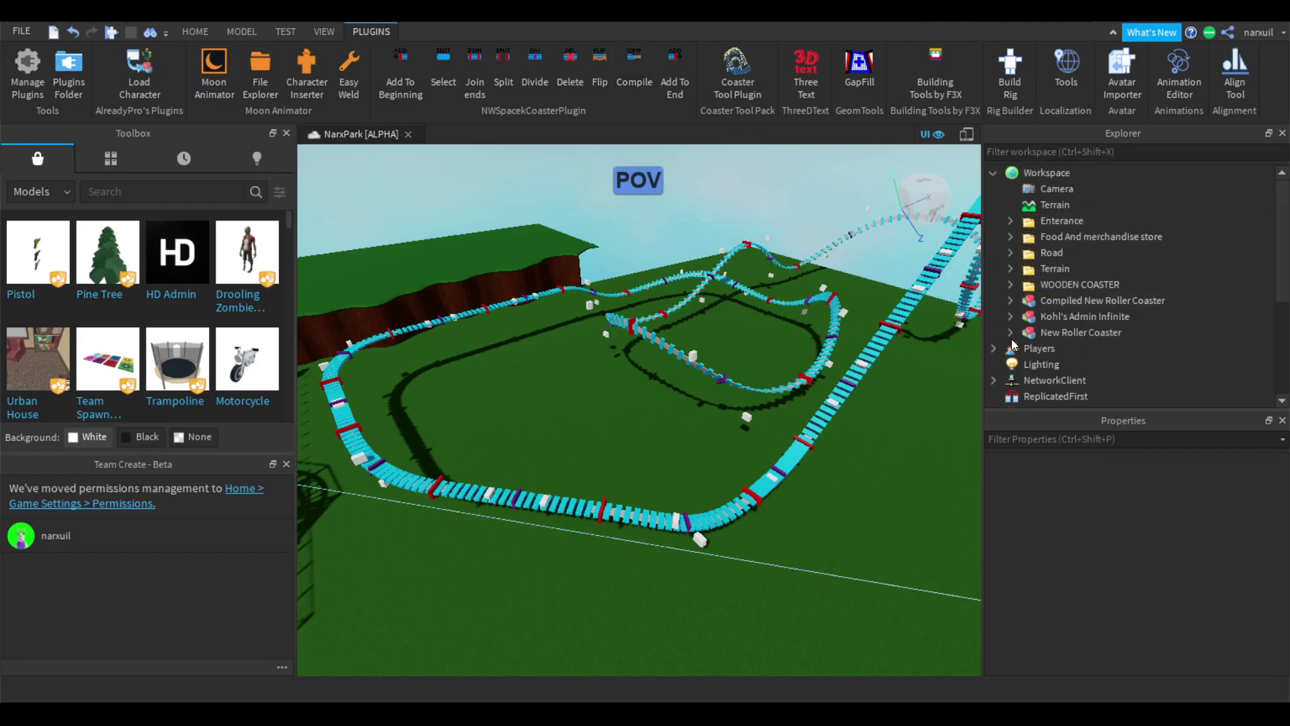
left_click(1109, 300)
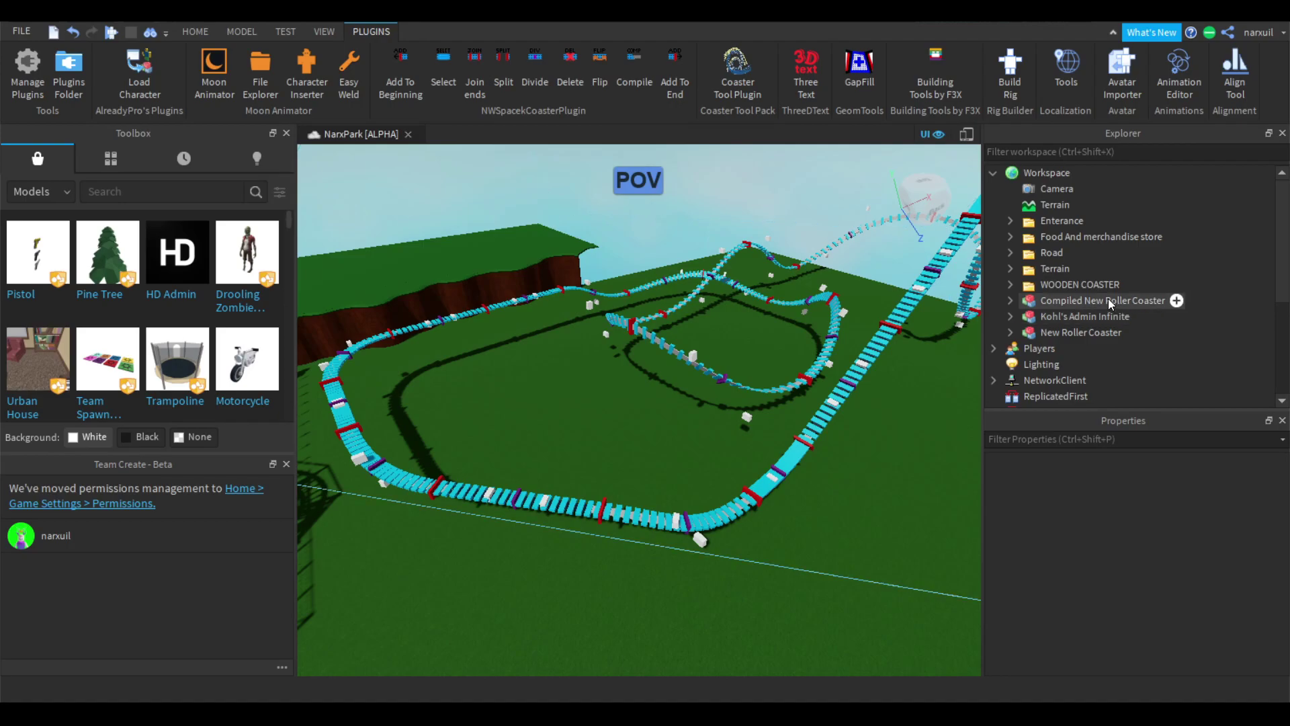
key("f")
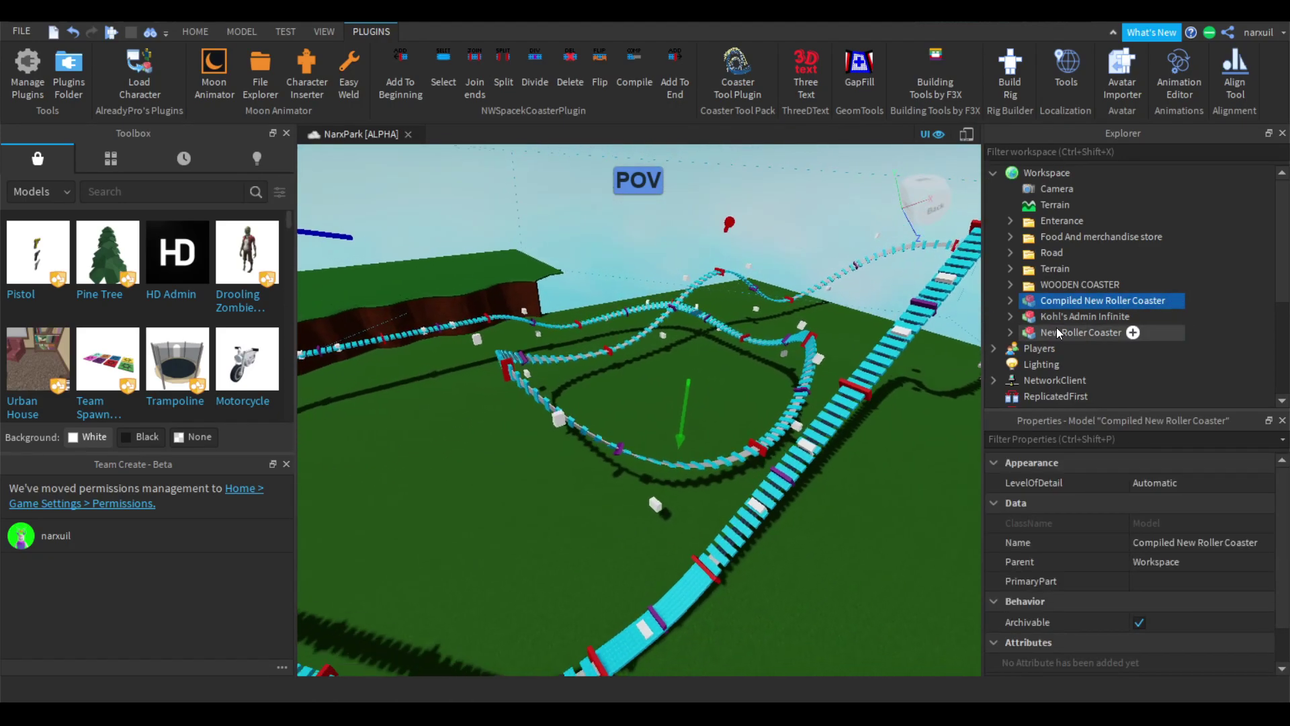
Rename the New Roller Coaster model as B&M
left_click(1089, 332)
key("f")
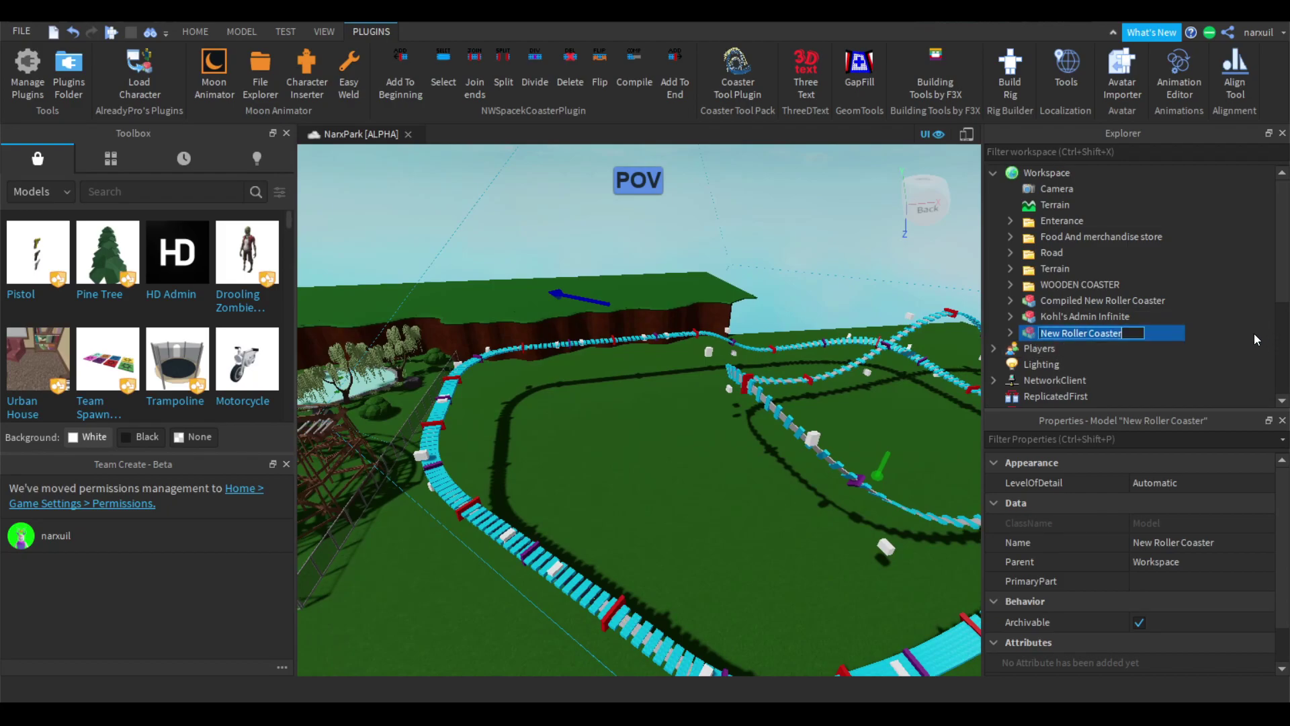
left_click(1254, 334)
left_click(1093, 332)
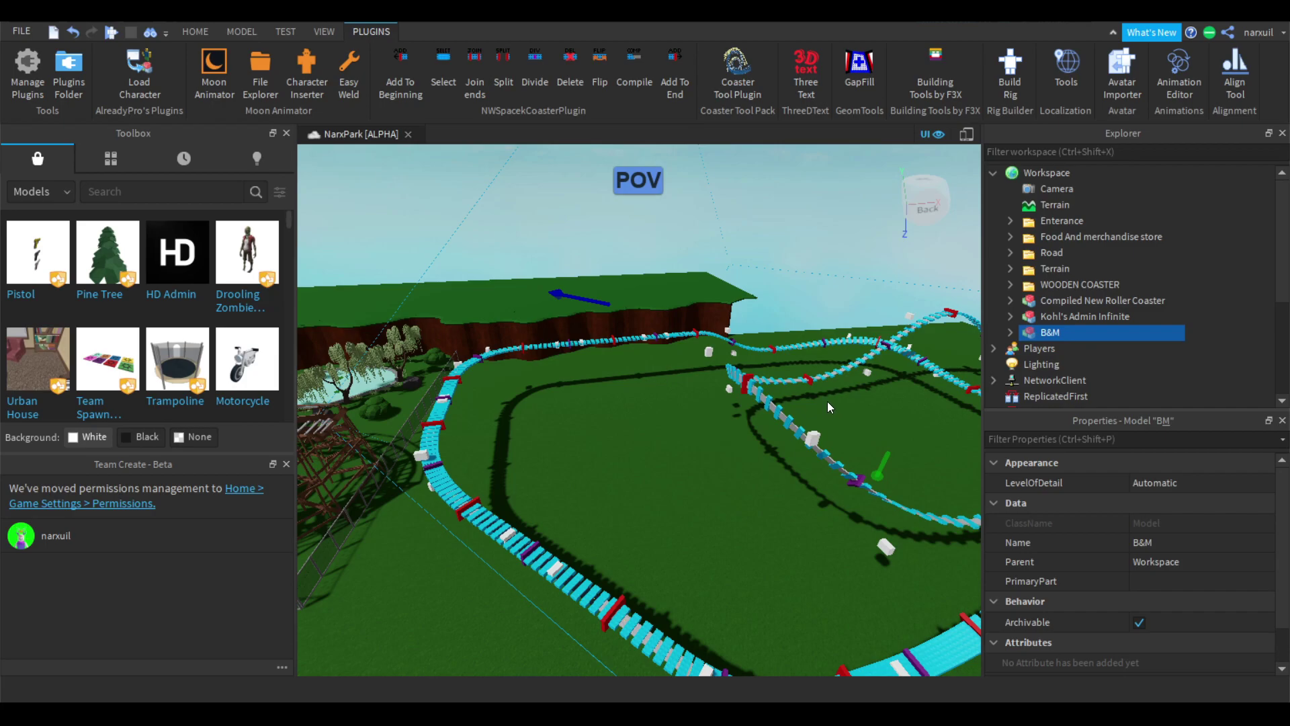
Move the B&M model from Workspace into ServerStorage
left_click_drag(1045, 332, 1094, 332)
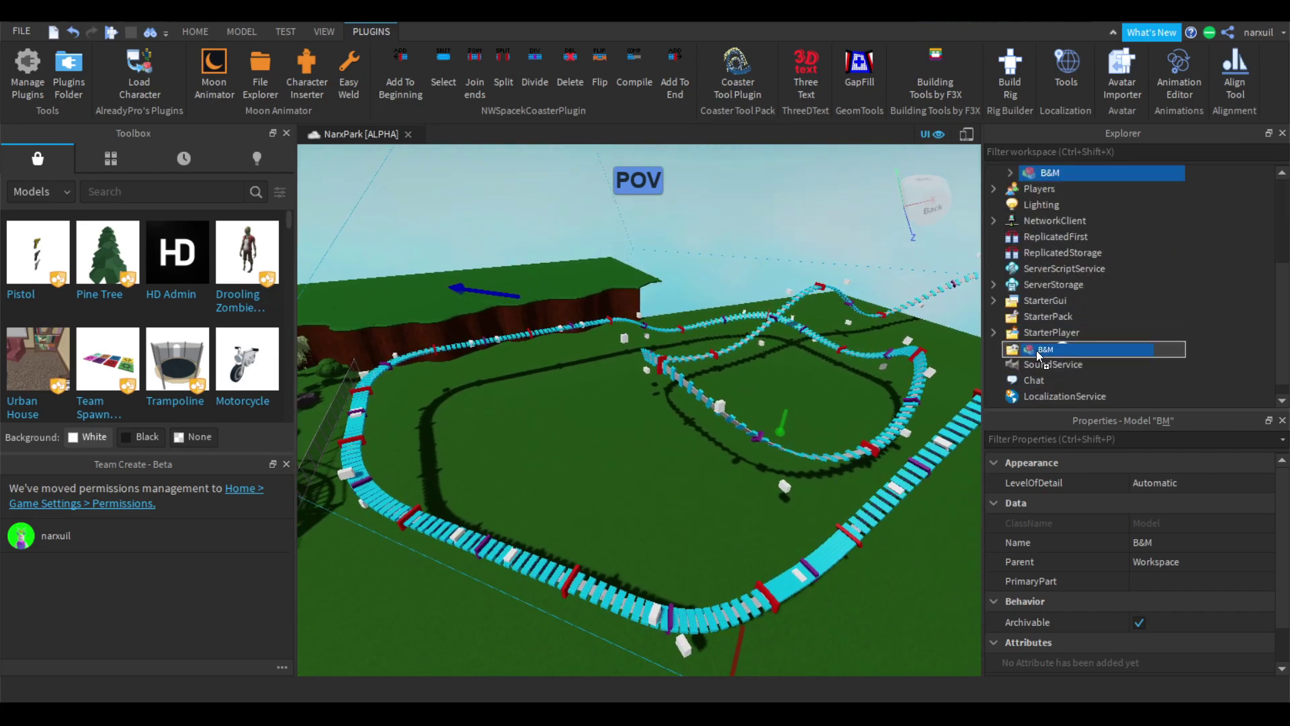
left_click_drag(1044, 295, 1039, 287)
key("w")
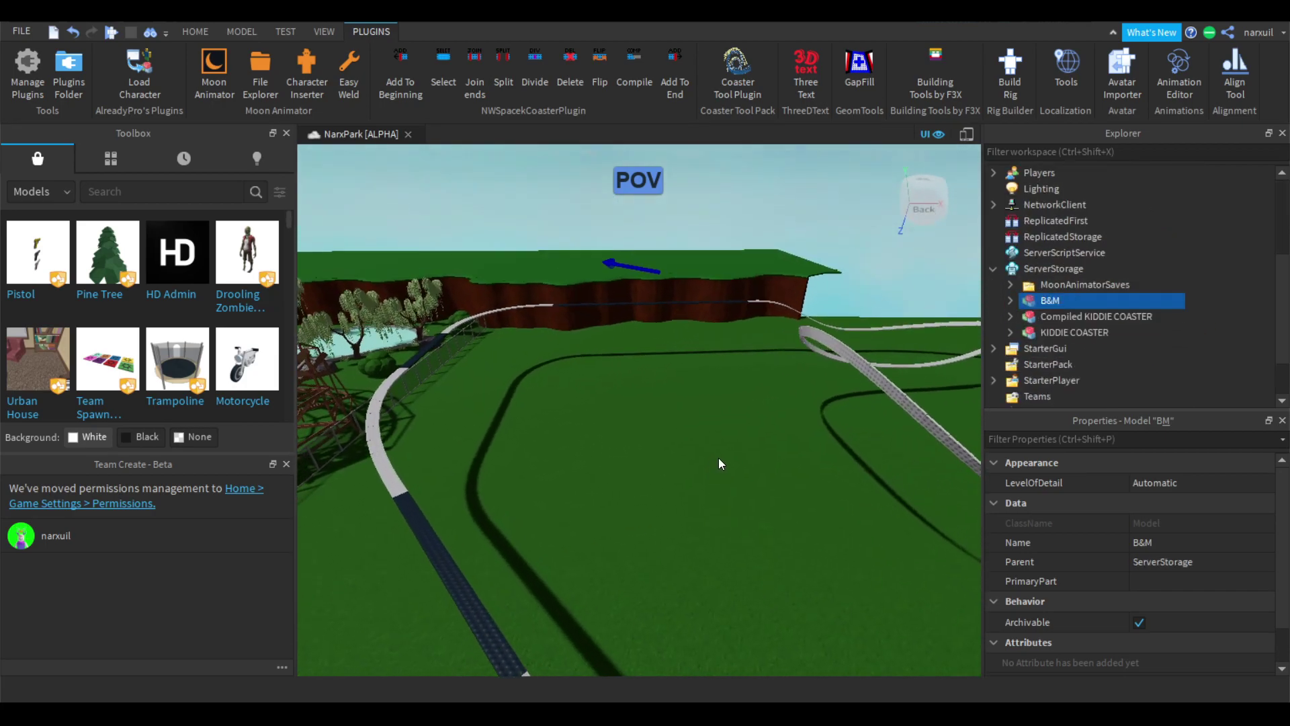
key("s")
right_click_drag(719, 458, 719, 457)
key("w")
key("d")
key("a")
key("s")
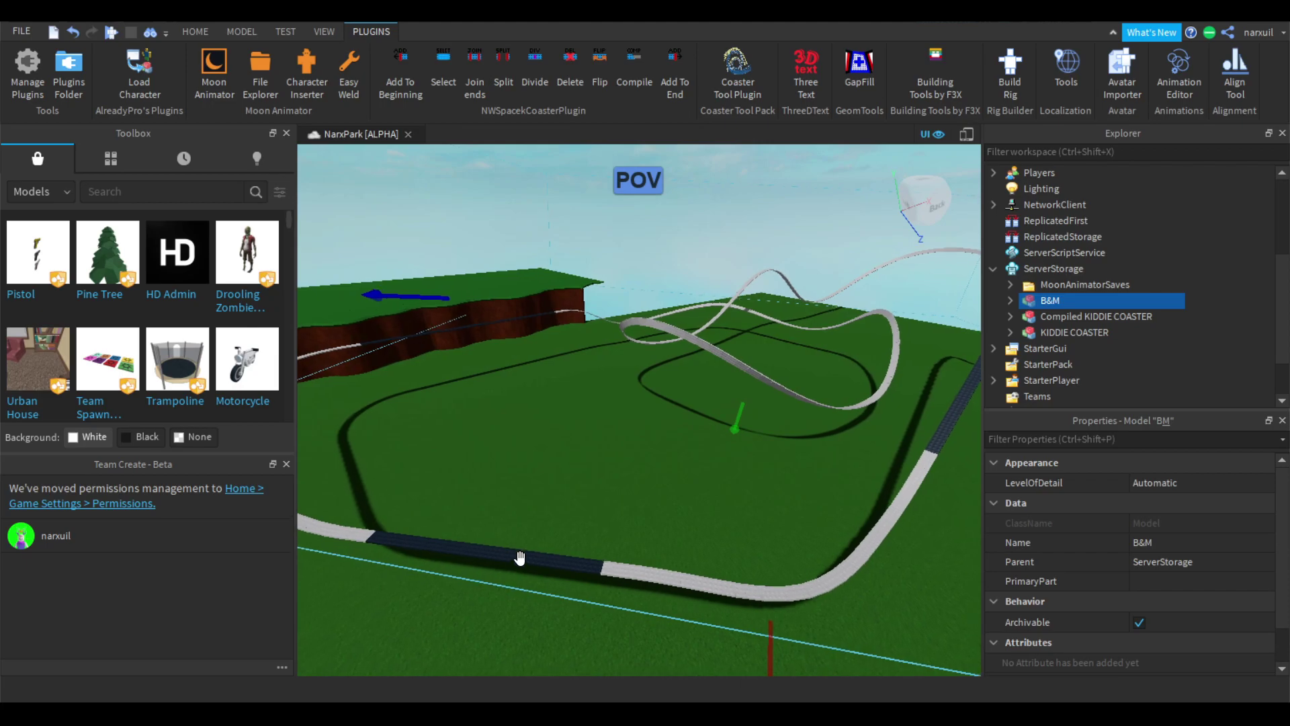
Collapse ServerStorage and rename the Compiled New Roller Coaster model in Workspace as Compiled B&M
left_click(992, 268)
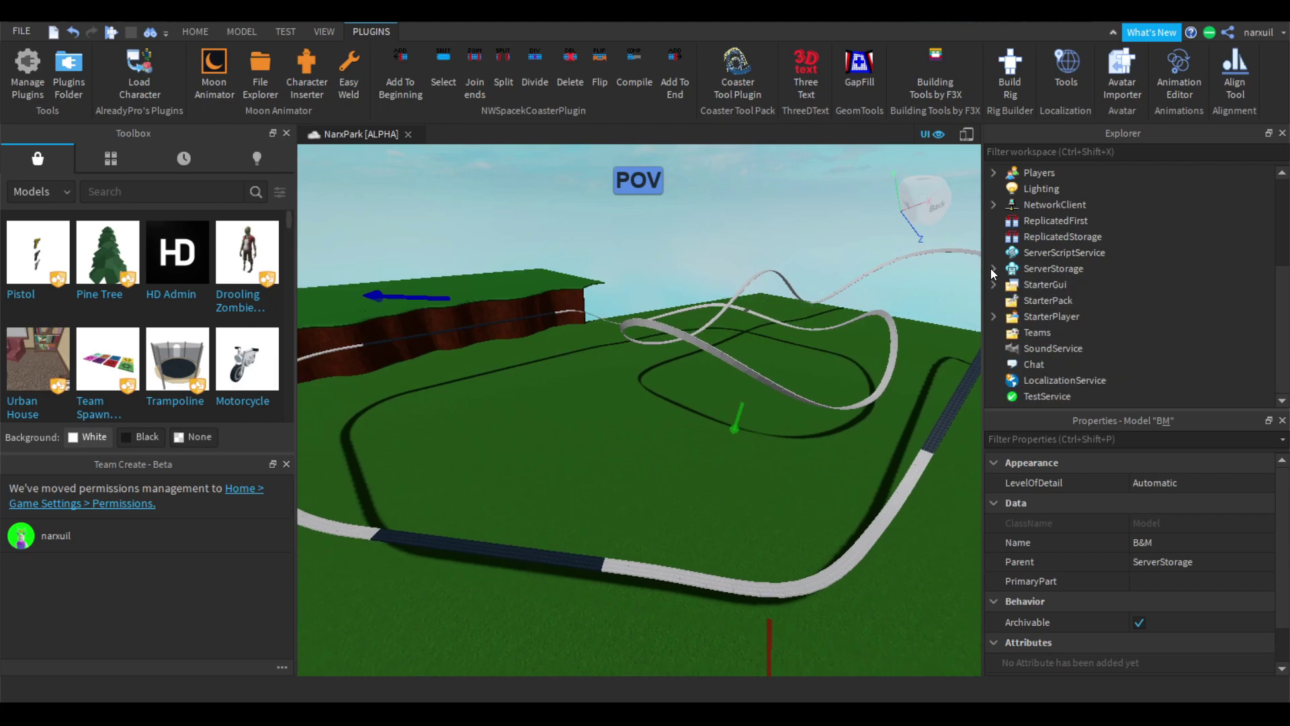
scroll(1063, 255, "up", 3)
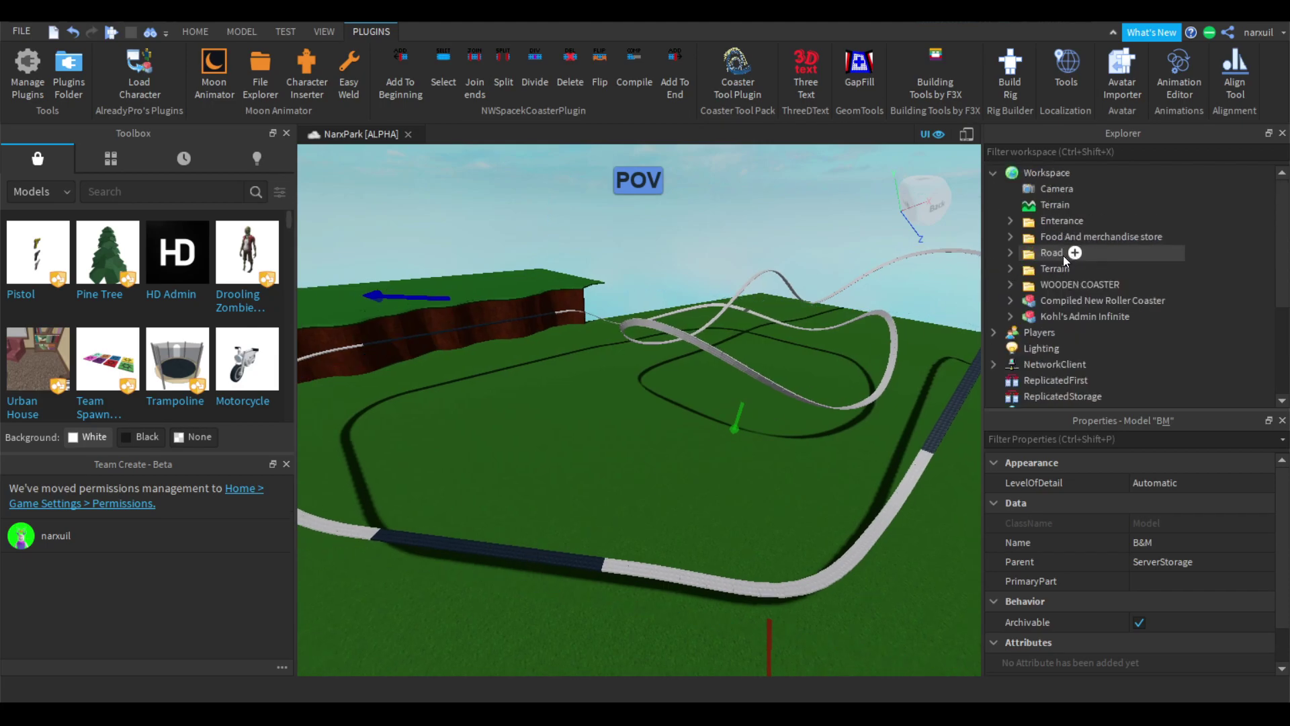
left_click(1054, 297)
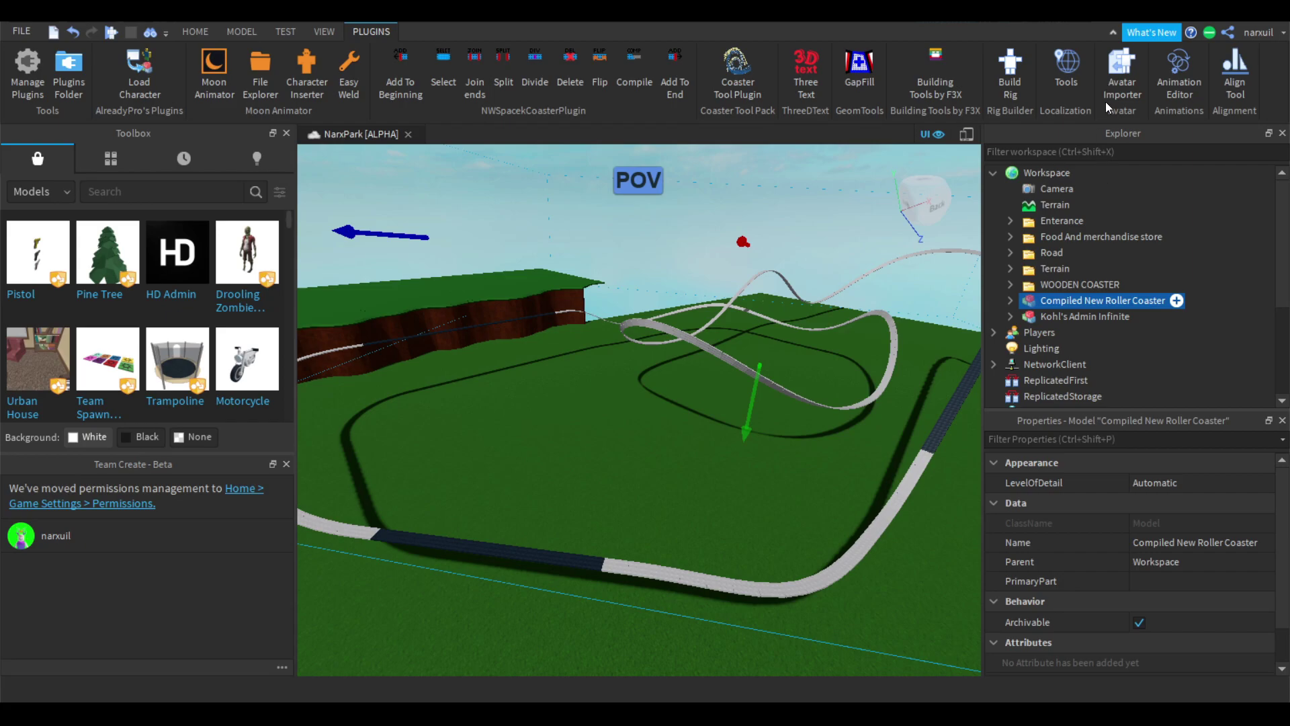
double_click(1176, 301)
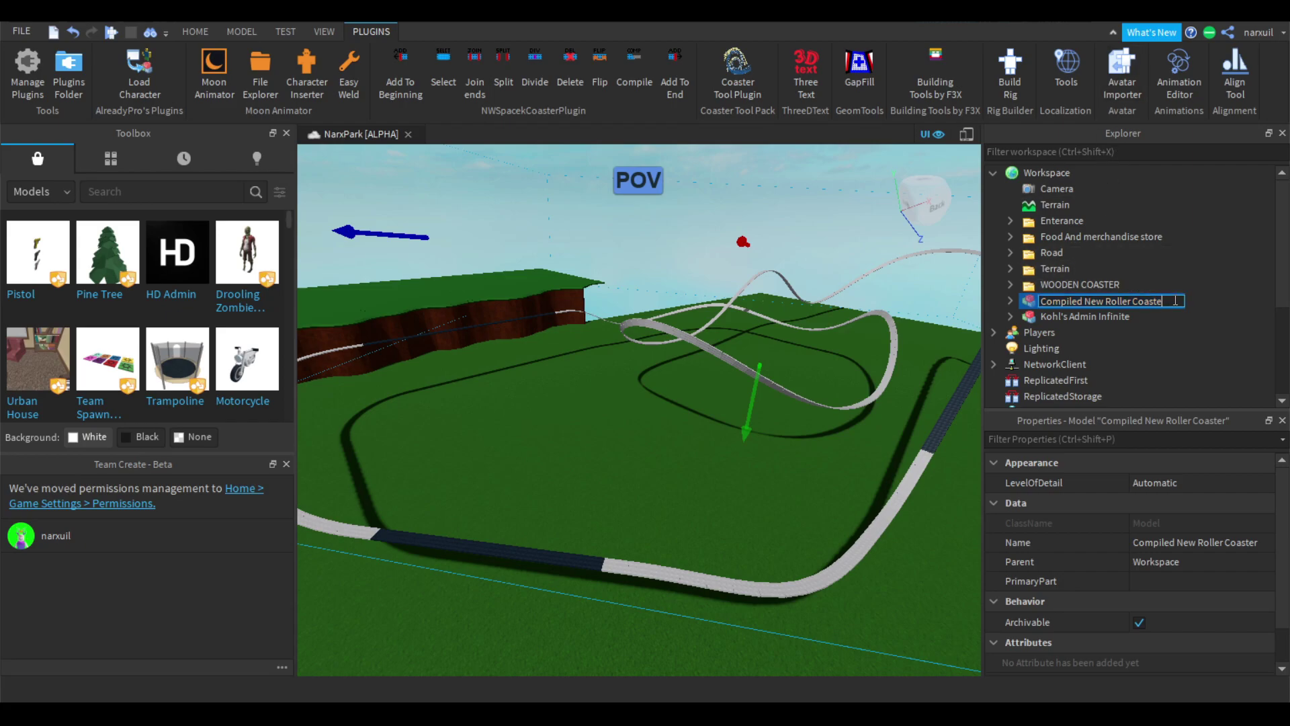
type("B&M")
key("Return")
Open the B&M Track tool from the Coaster Tool Plugin
right_click_drag(501, 524, 508, 523)
key("w")
key("s")
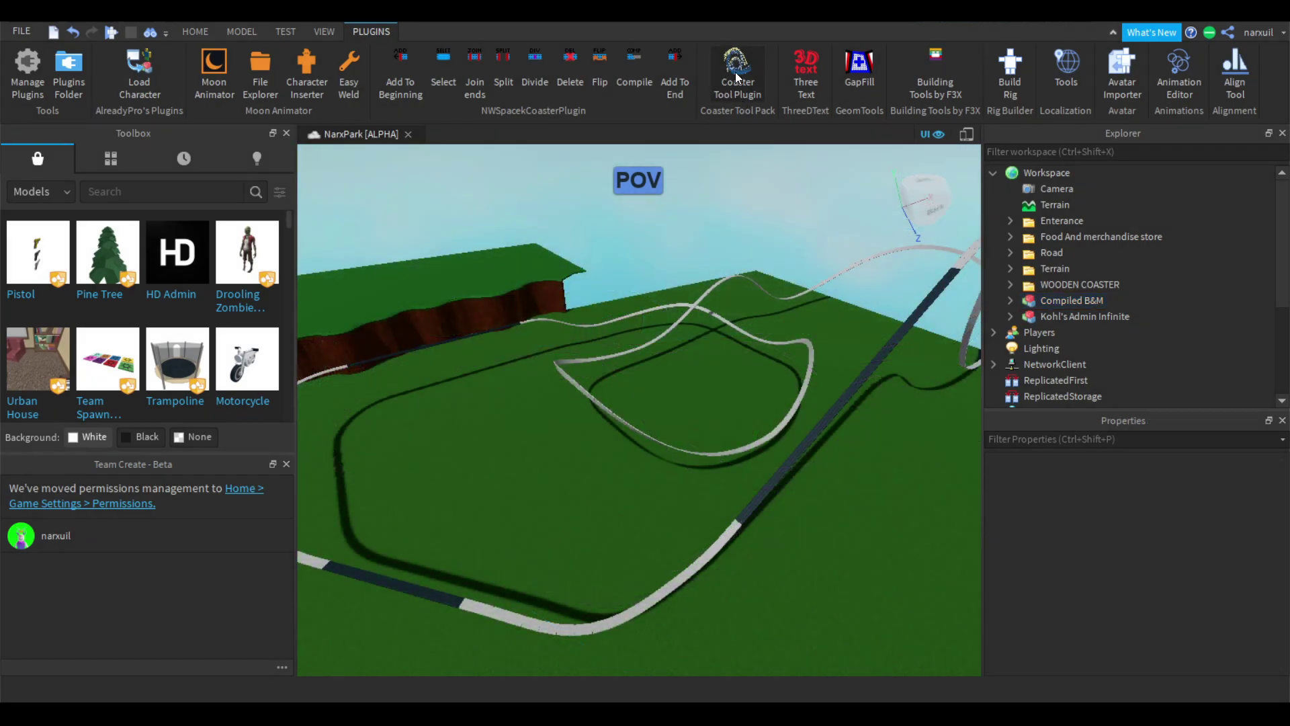
left_click(735, 71)
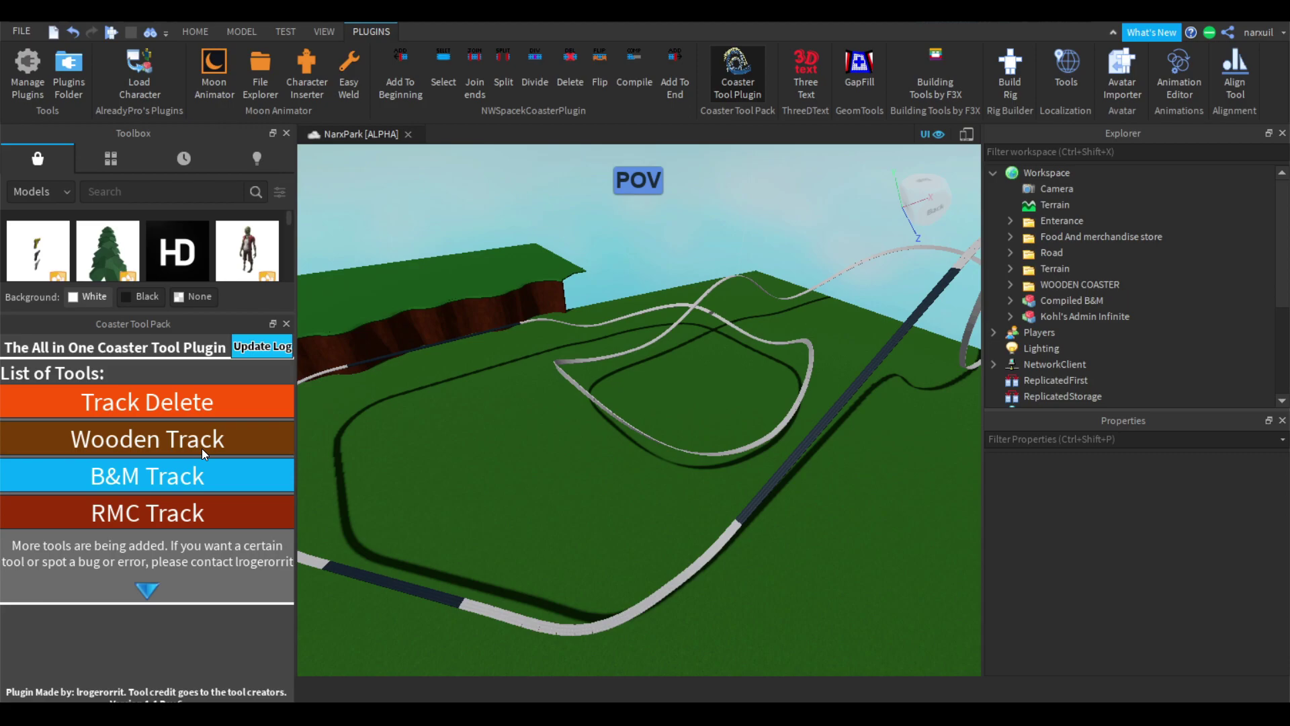
right_click_drag(459, 413, 410, 411)
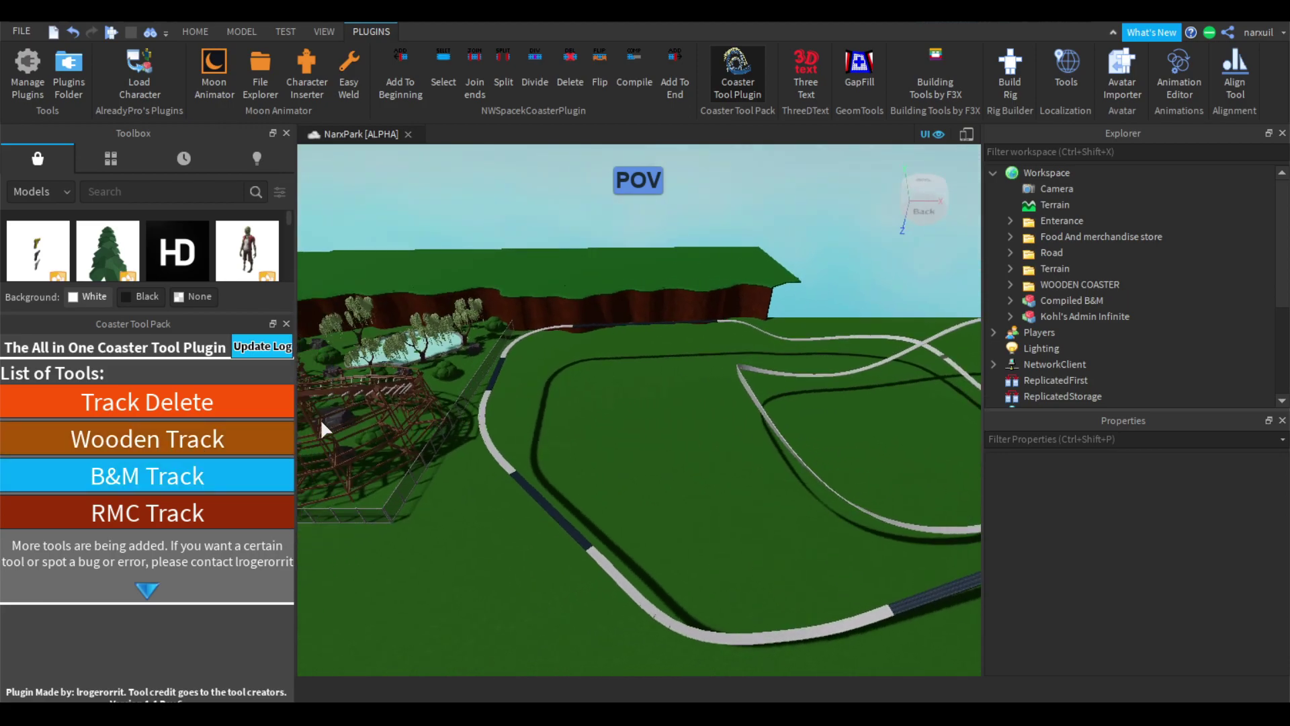
scroll(506, 401, "up", 3)
left_click(179, 480)
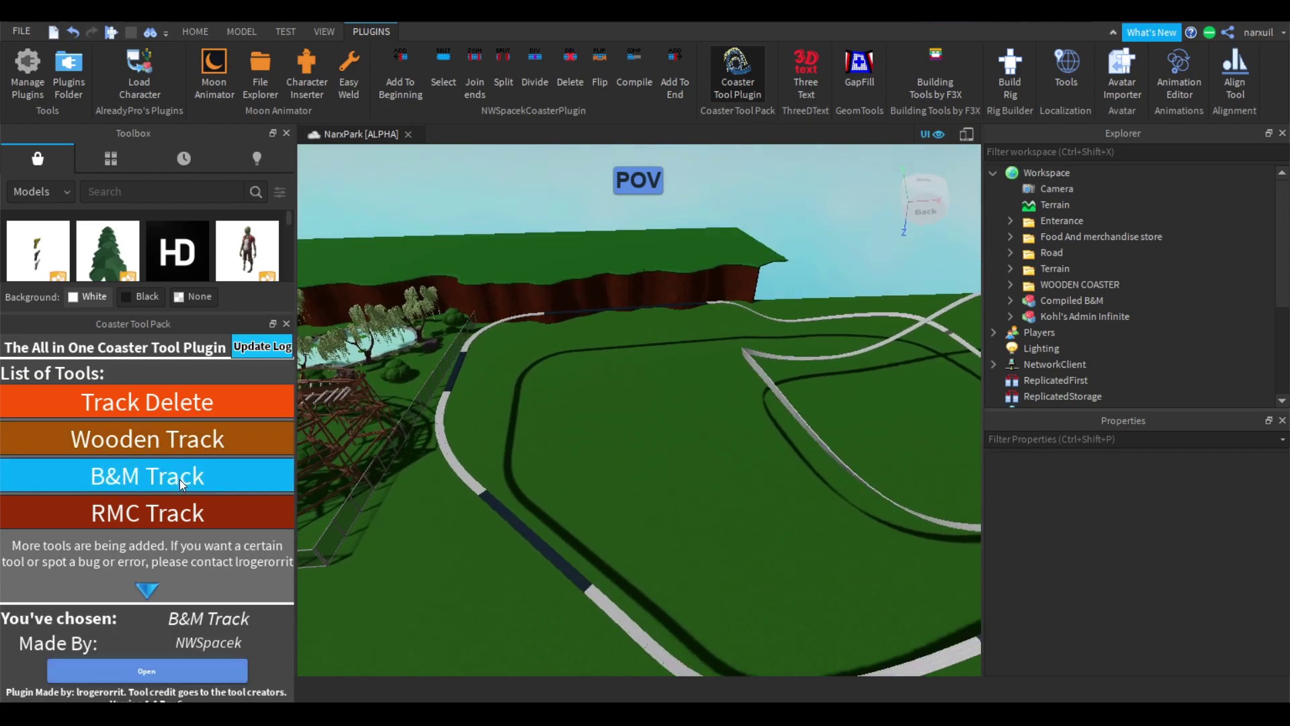
left_click(204, 669)
Set the B&M track colors to light blue ties and rails with a slightly darker blue spine
scroll(465, 467, "up", 5)
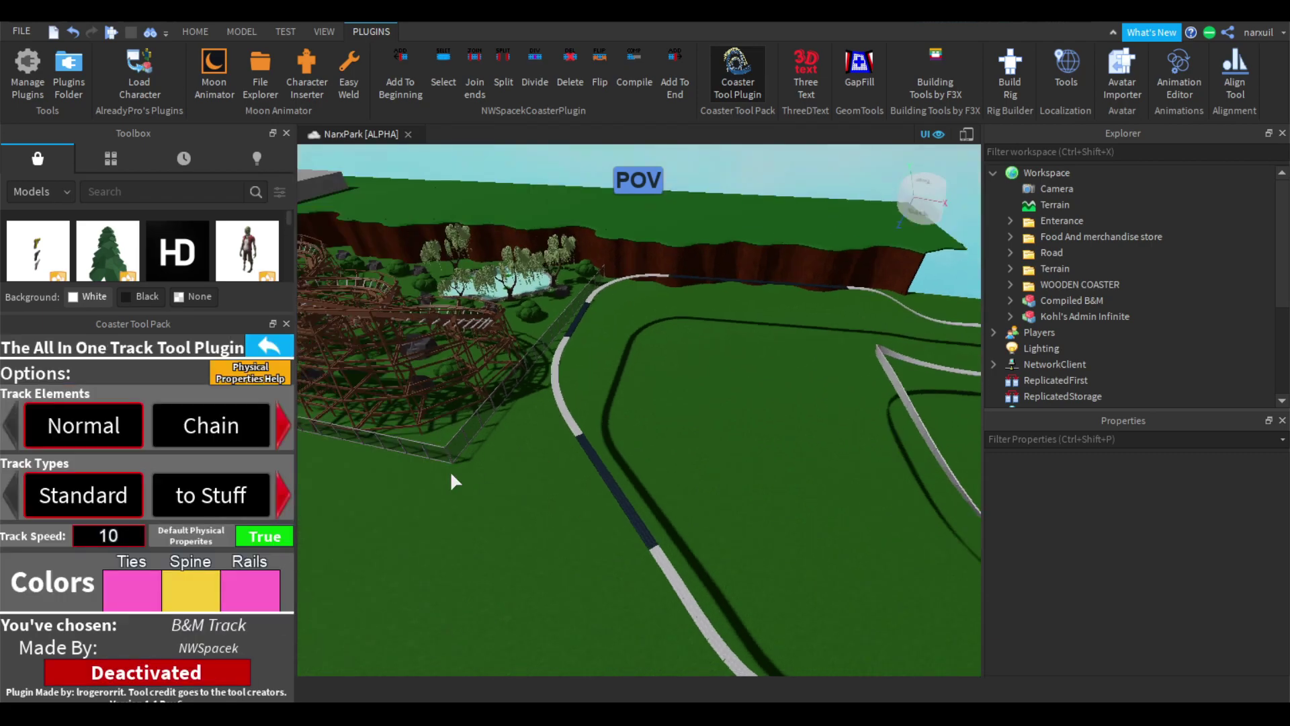
right_click_drag(465, 468, 434, 473)
scroll(465, 468, "down", 4)
scroll(434, 473, "down", 4)
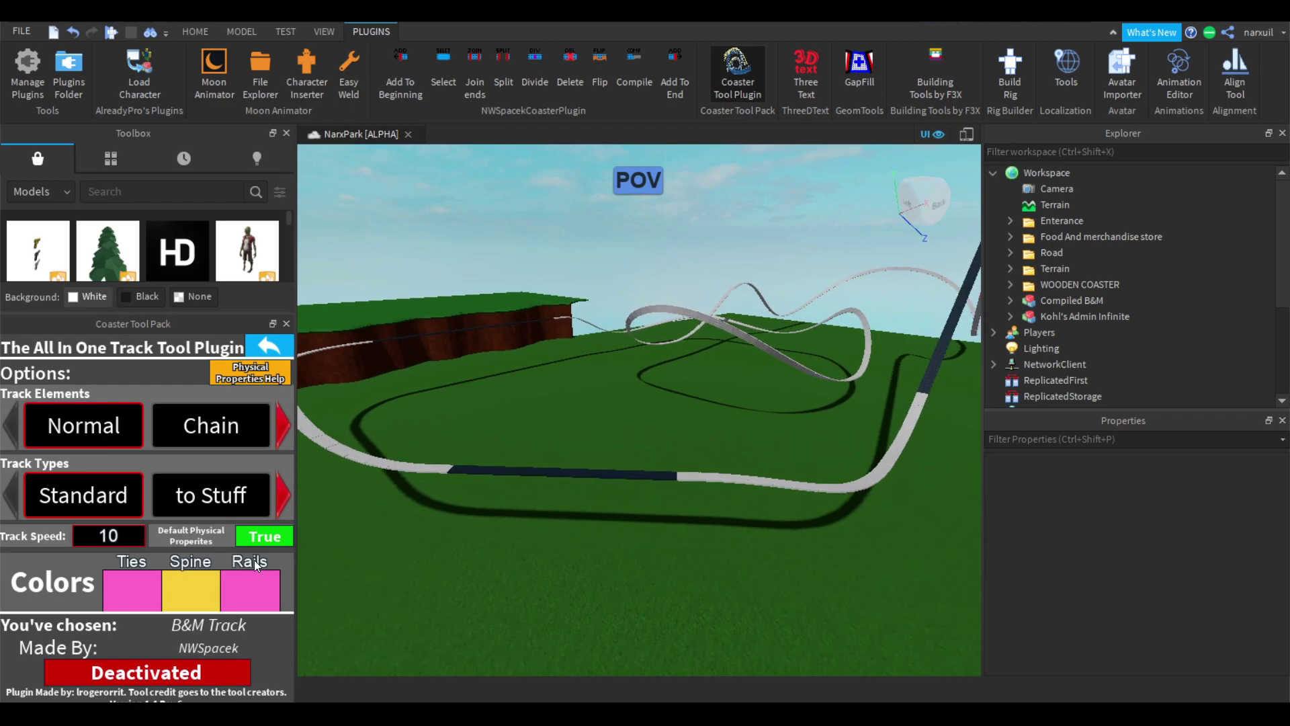
left_click(135, 586)
left_click(139, 594)
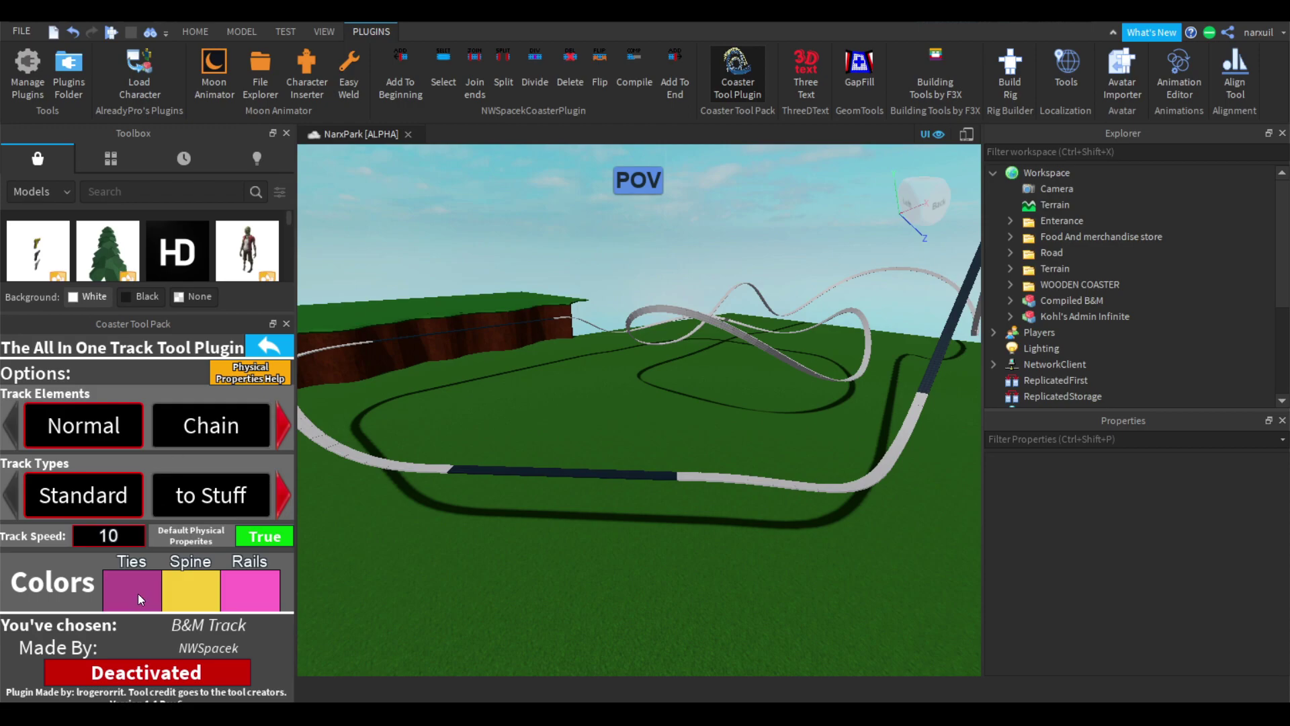
left_click(138, 594)
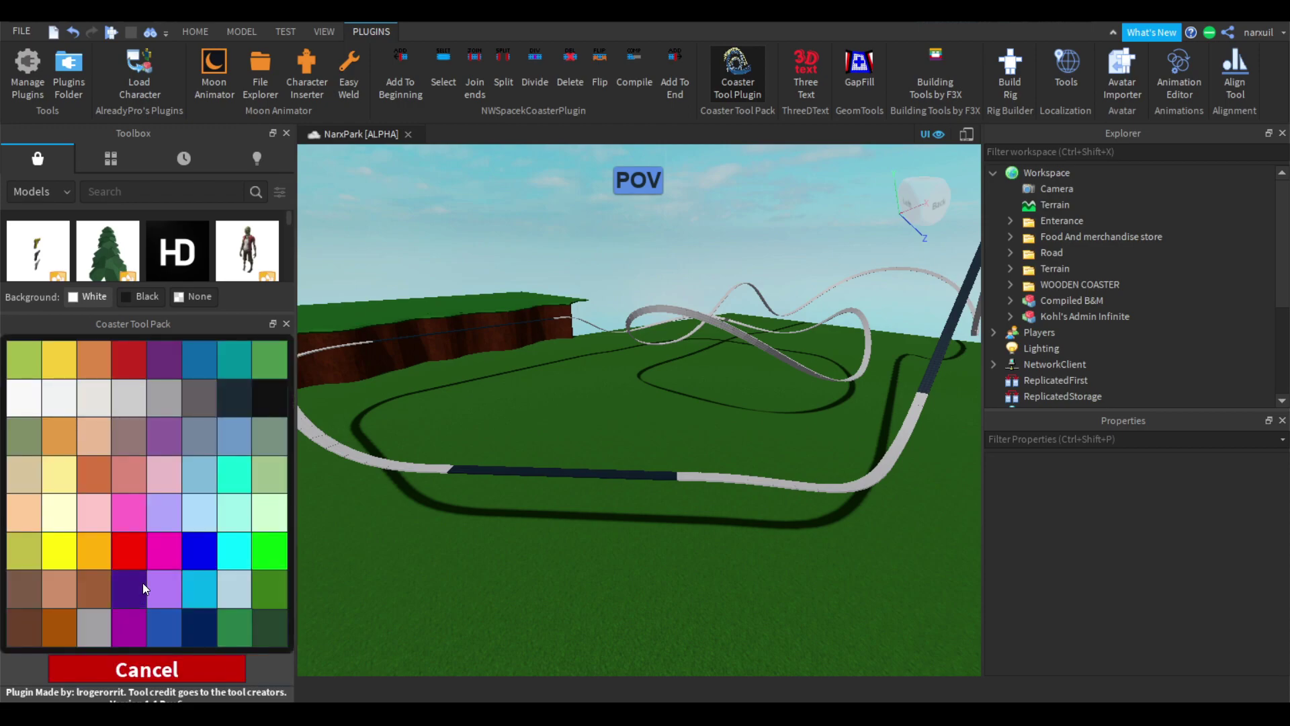
left_click(243, 437)
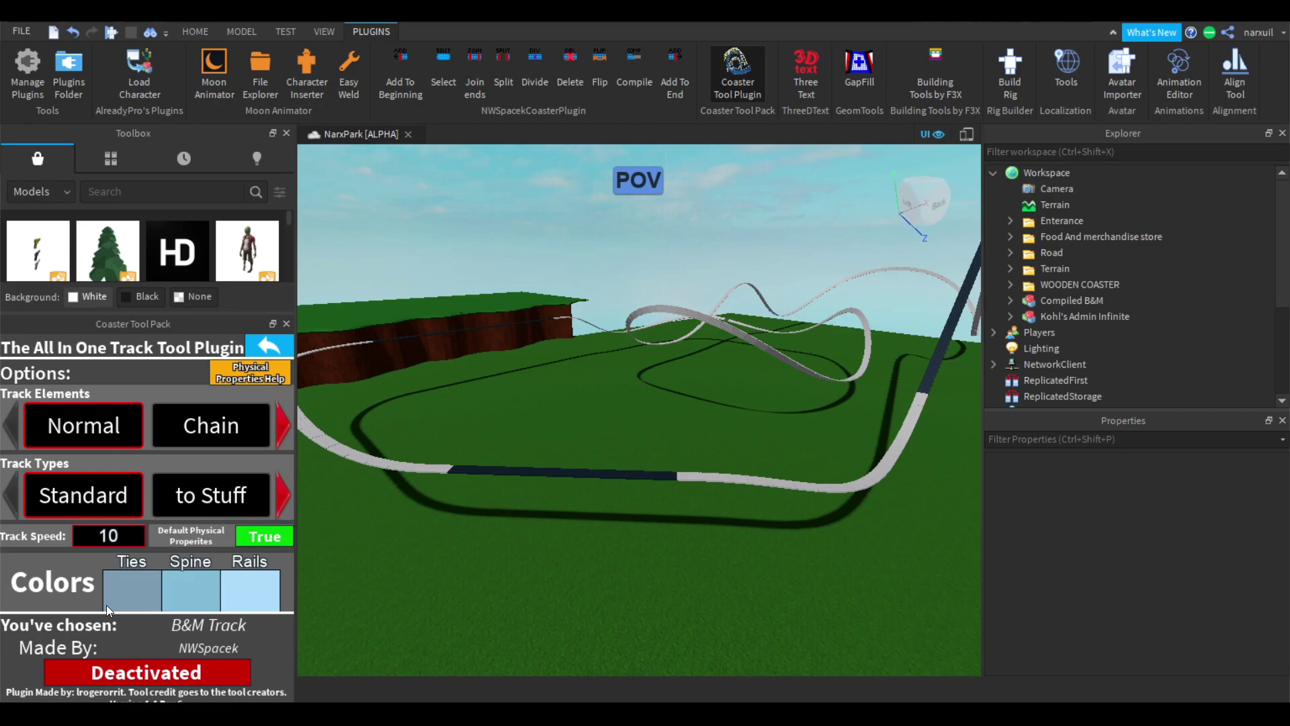
Configure Transport track at speed 10 with default physical properties turned off, and activate the B&M Track tool
left_click(285, 420)
left_click(285, 419)
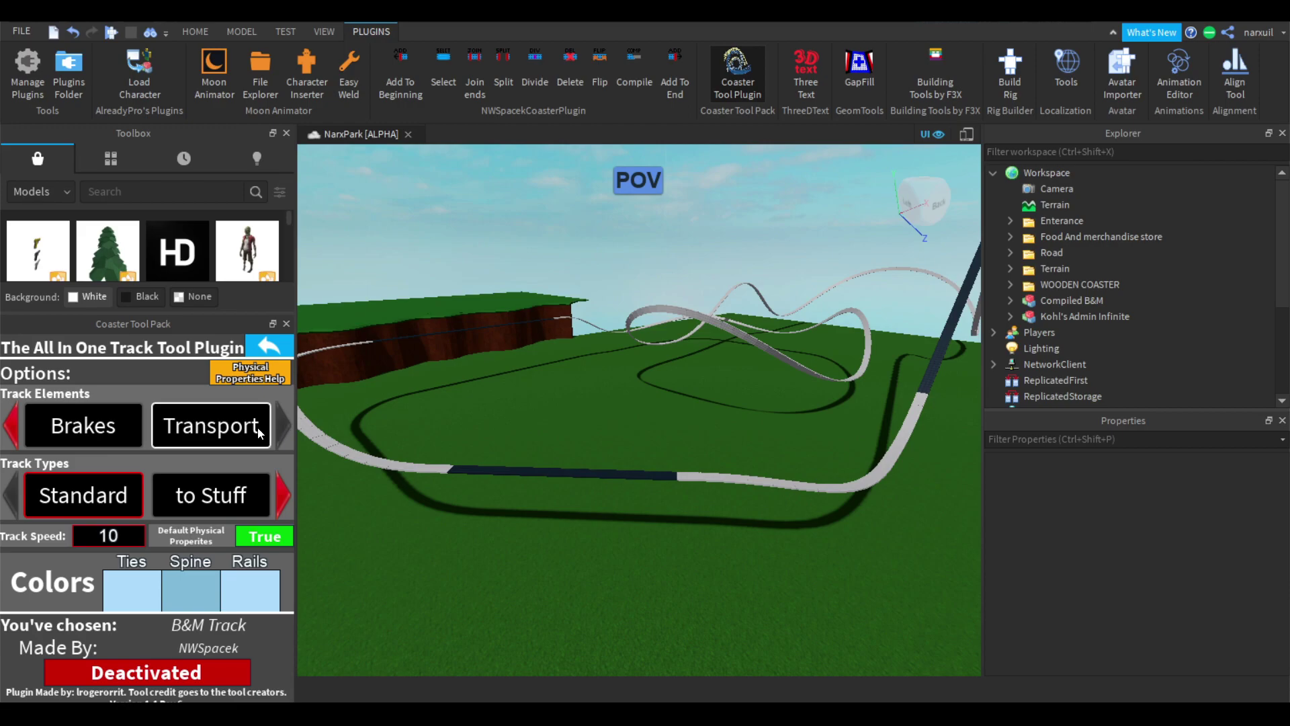
left_click(201, 430)
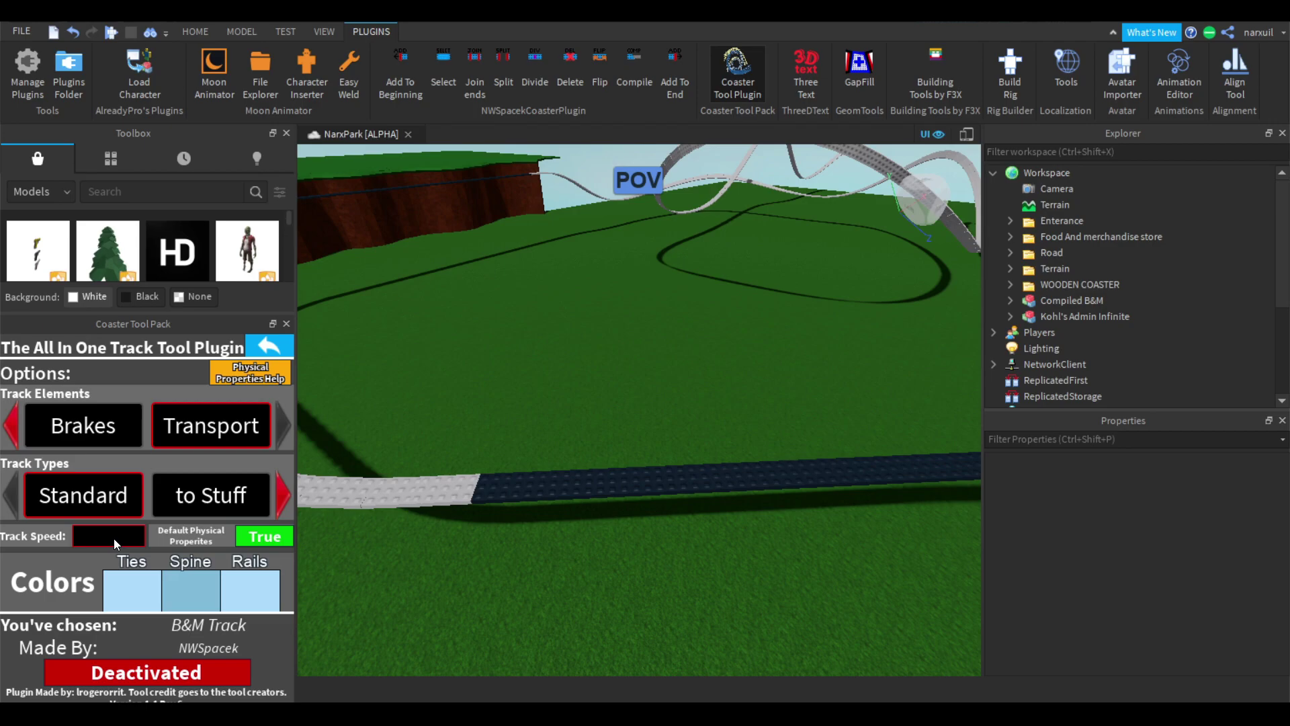
left_click(262, 536)
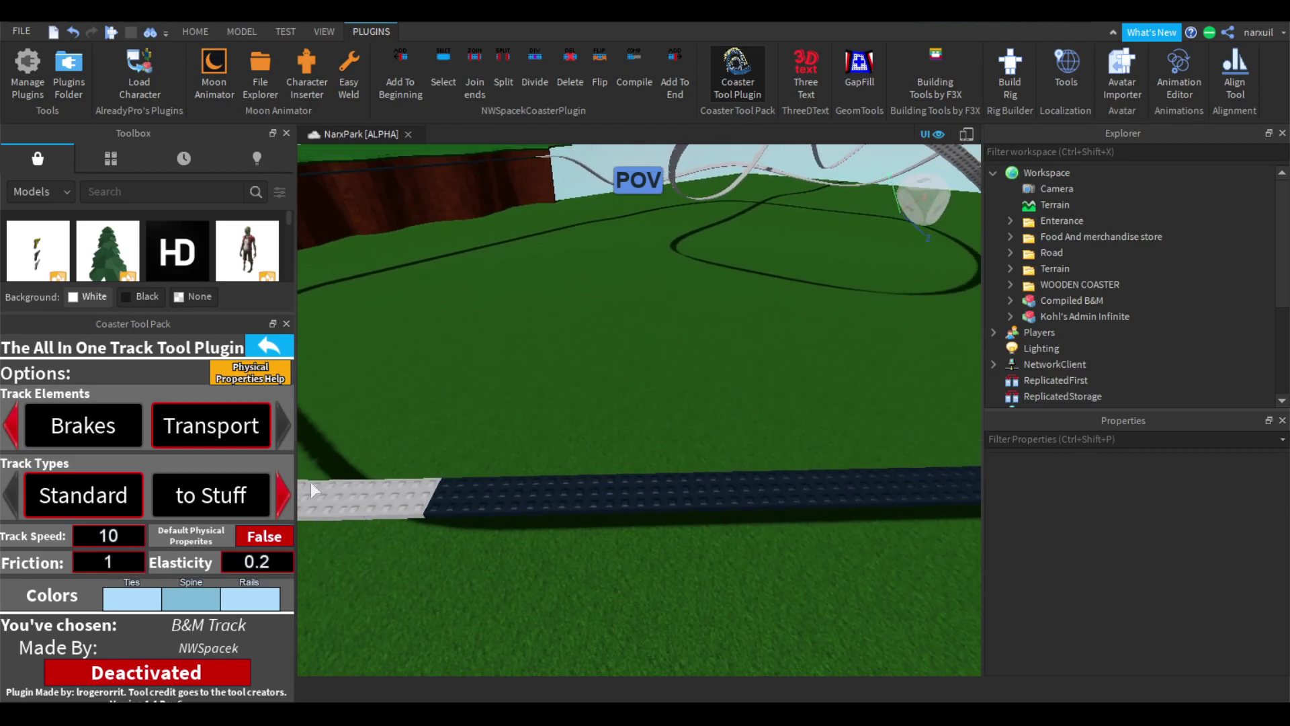
left_click(179, 672)
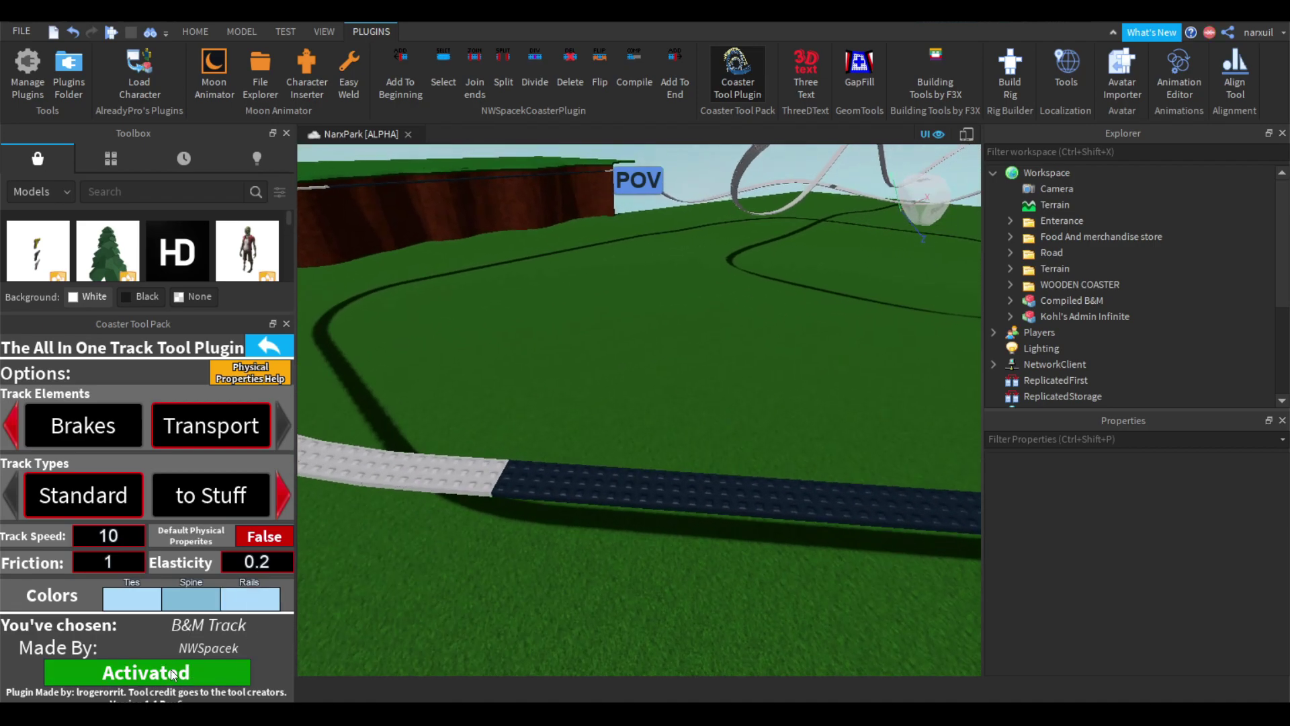